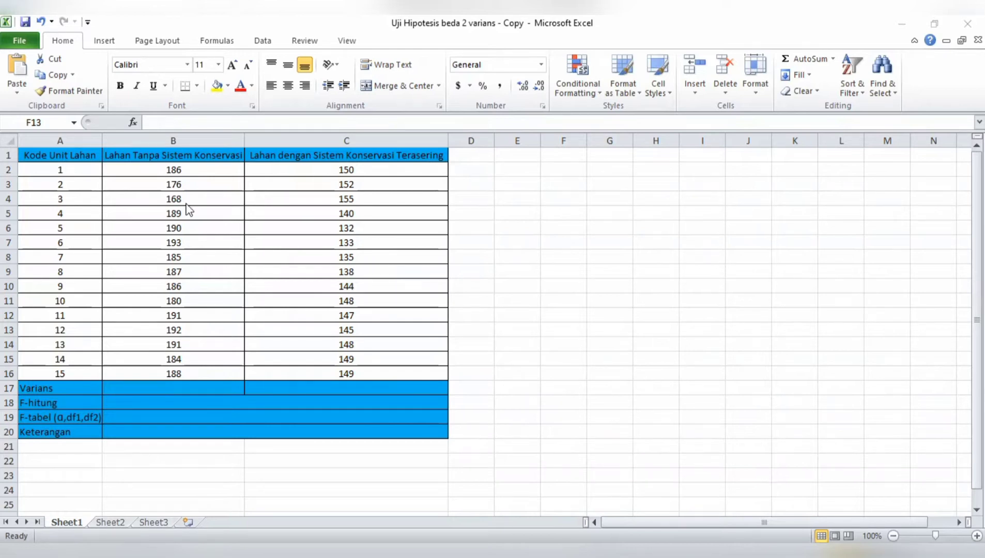
# Step: Examine the land unit codes and compare the values for land without a conservation system and land with terraced conservation
pyautogui.click(72, 166)
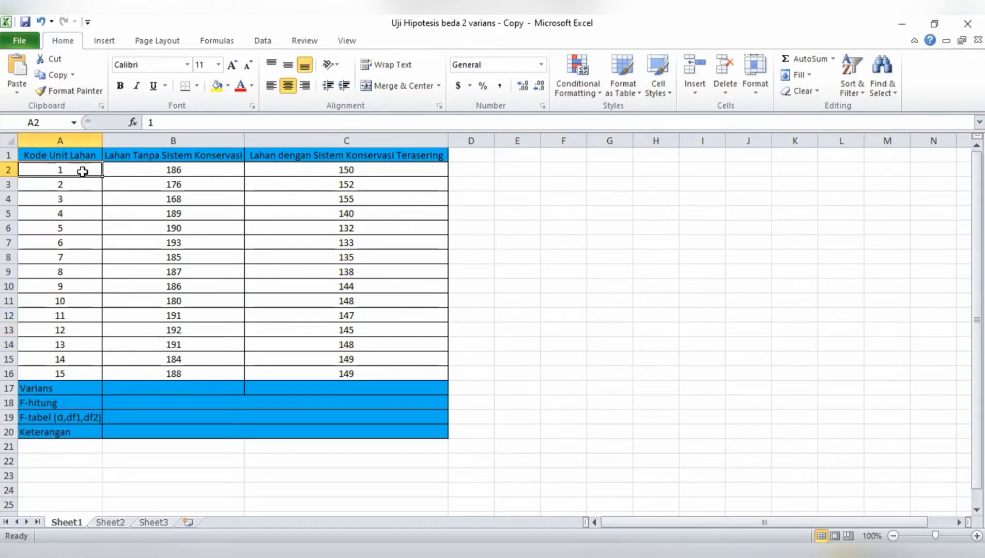
pyautogui.click(126, 159)
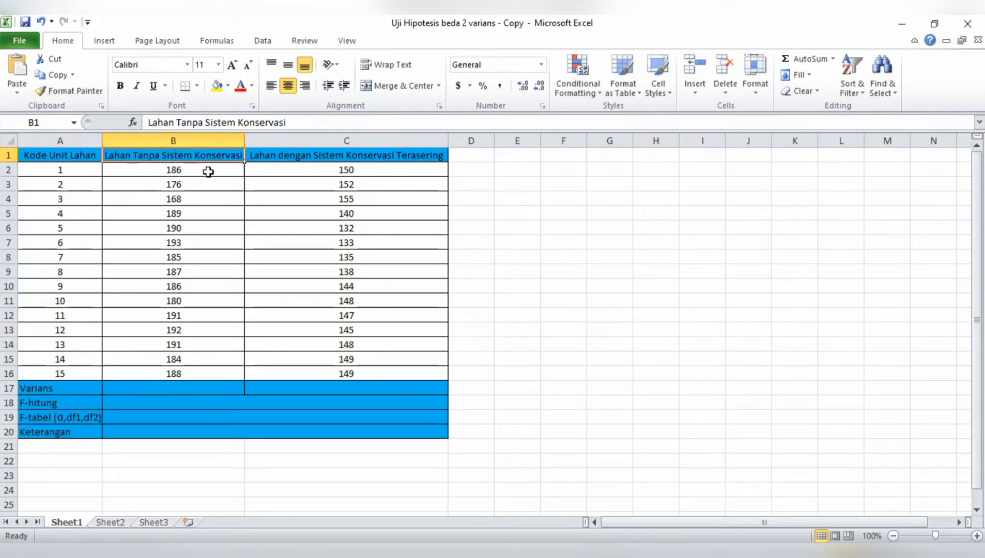
pyautogui.click(285, 157)
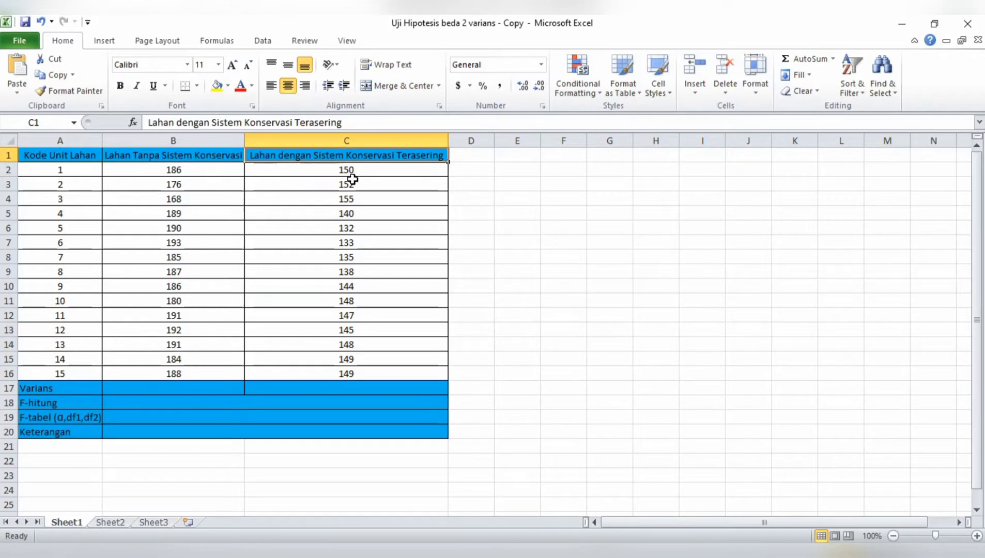
pyautogui.click(465, 188)
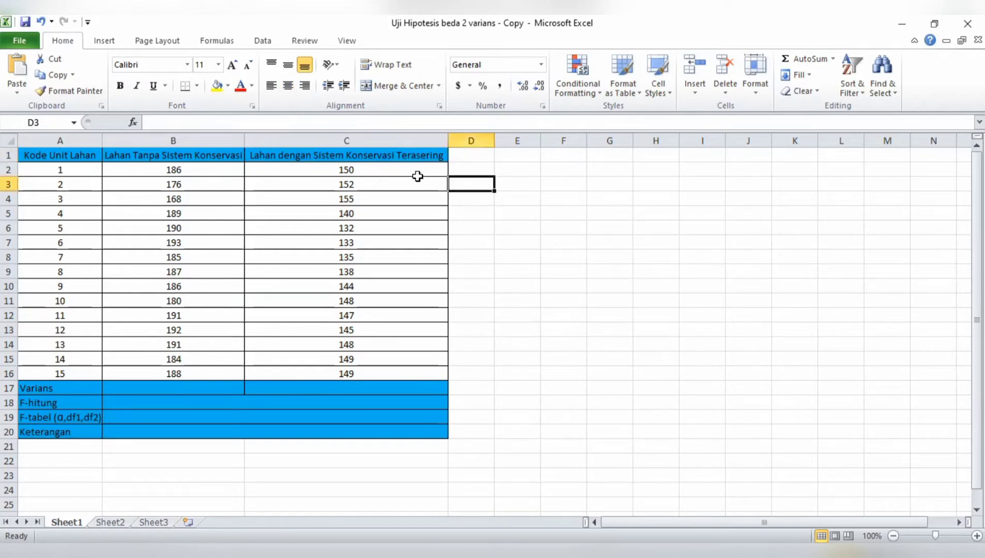
pyautogui.click(193, 172)
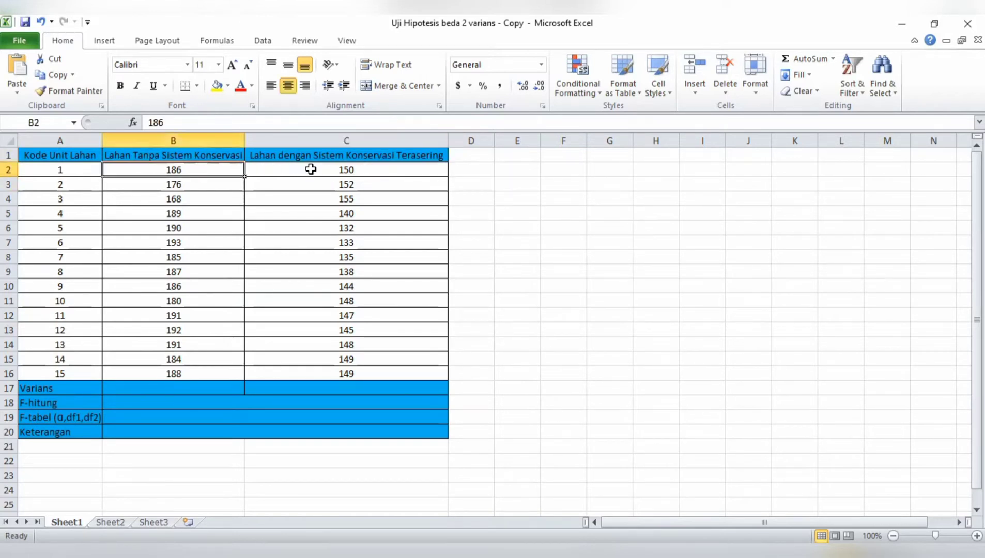
pyautogui.click(317, 170)
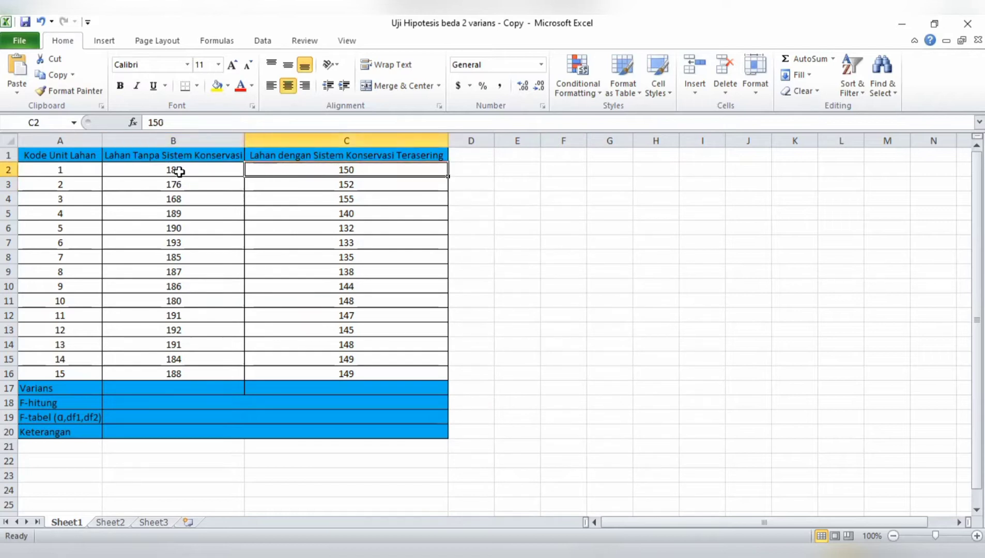
pyautogui.click(310, 185)
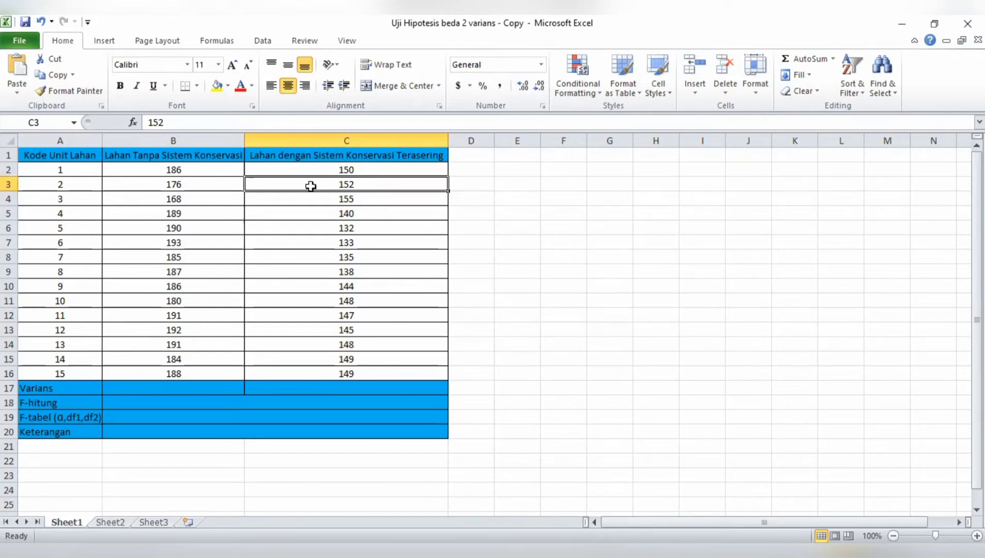
pyautogui.click(461, 244)
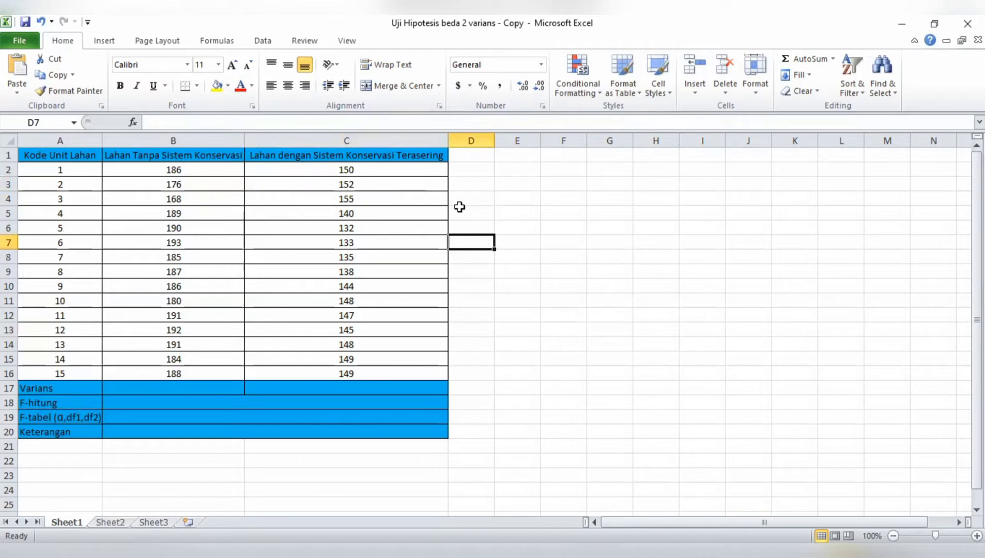
pyautogui.click(490, 198)
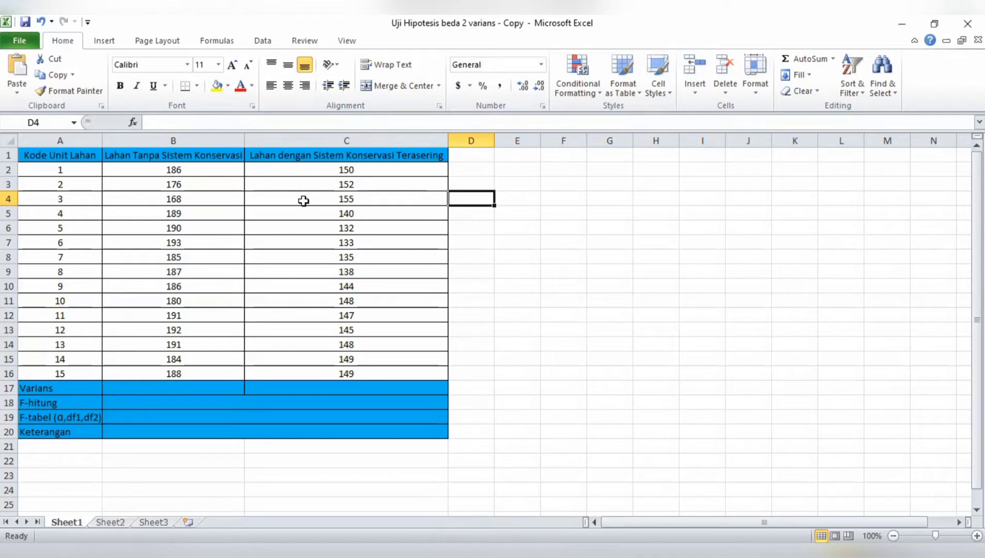
pyautogui.click(224, 200)
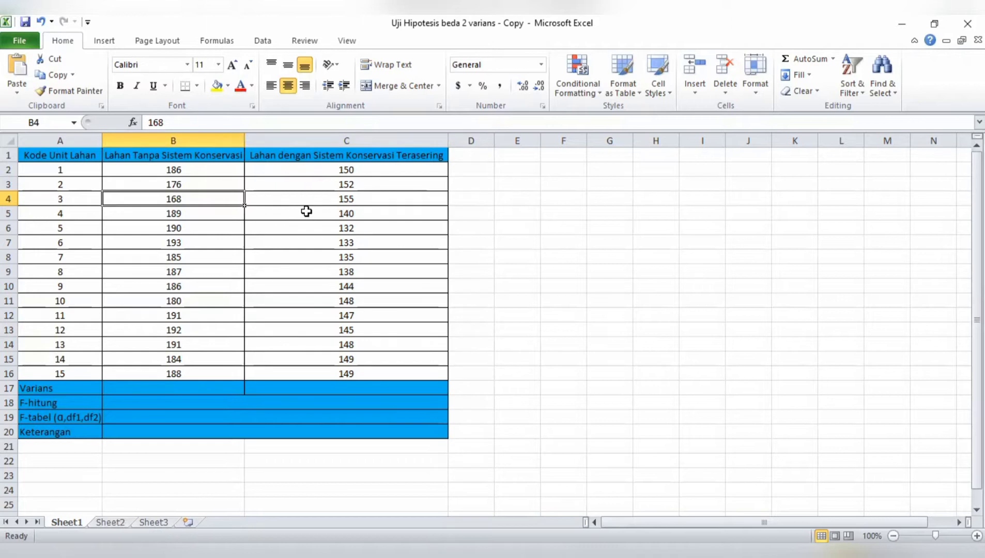
pyautogui.click(307, 212)
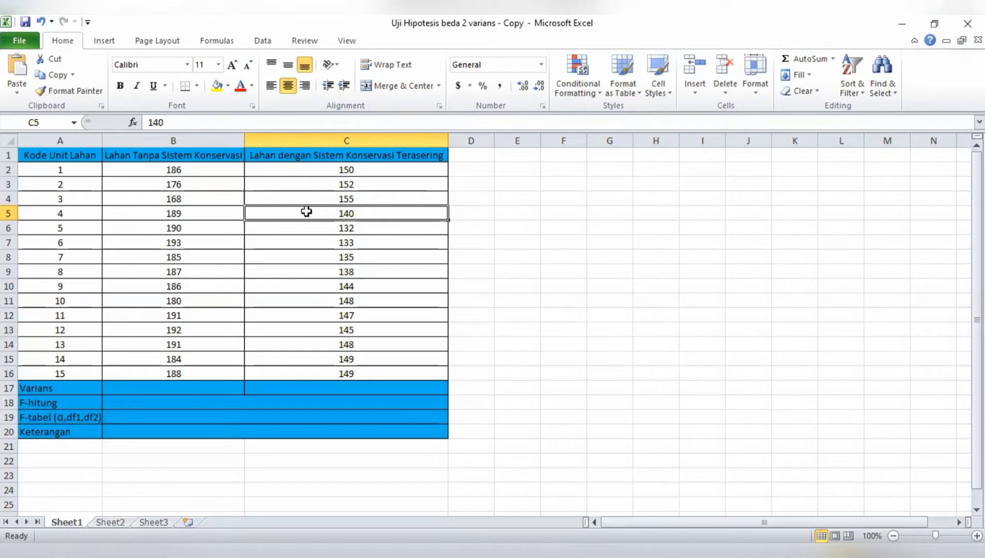
pyautogui.click(223, 228)
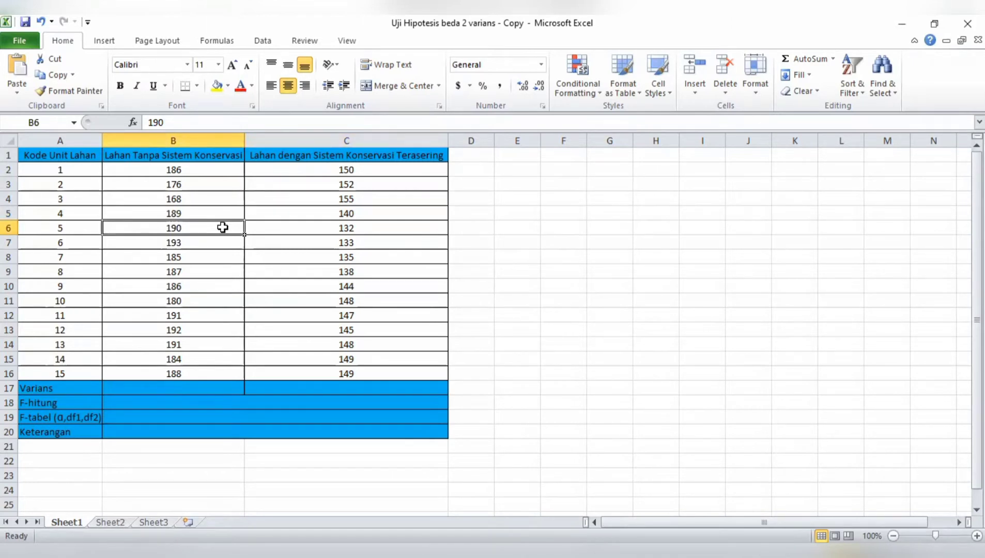
pyautogui.click(284, 237)
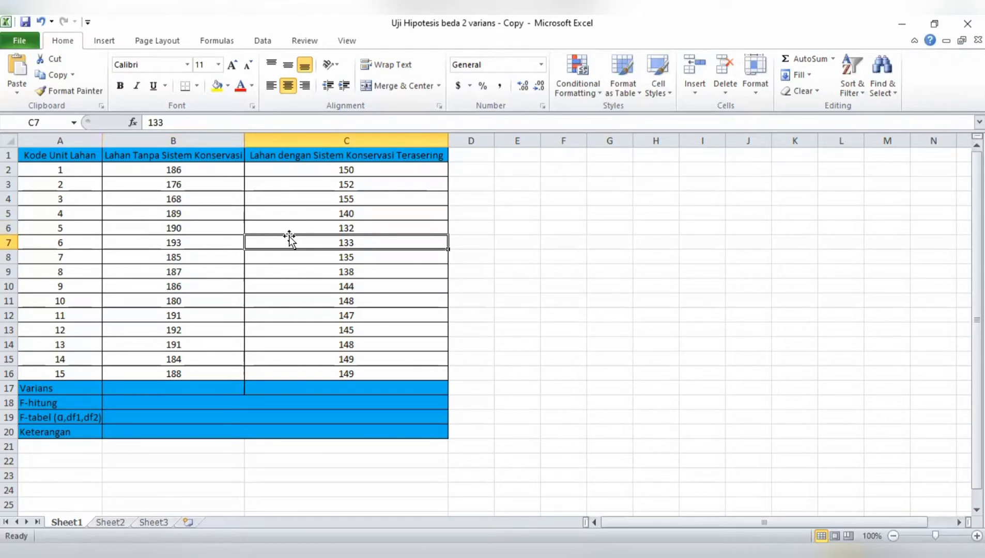
pyautogui.click(505, 211)
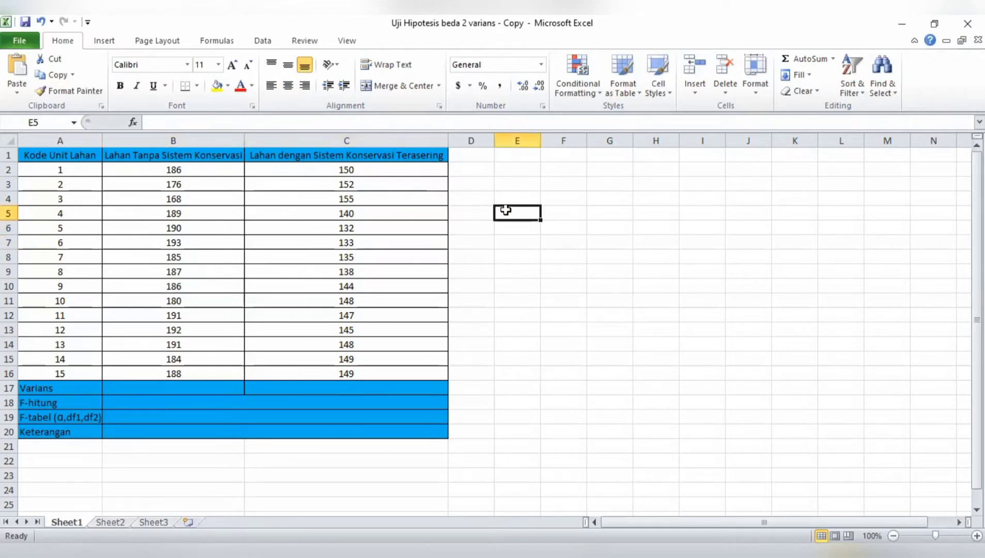
pyautogui.click(228, 224)
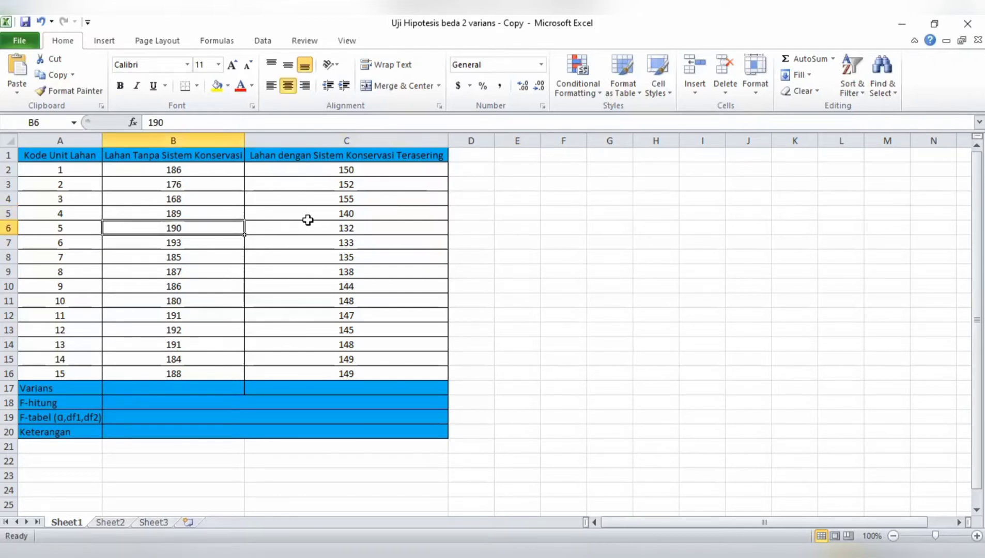
pyautogui.click(328, 209)
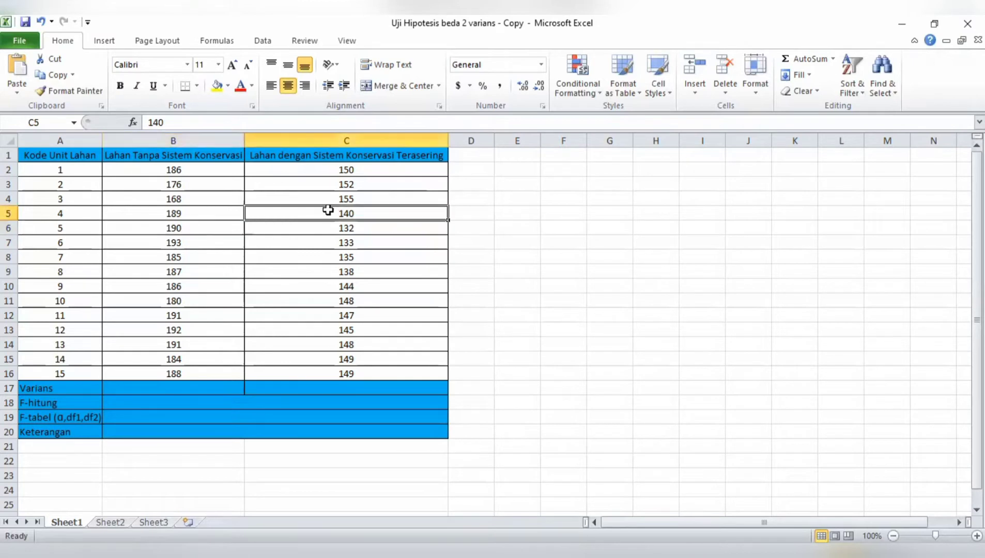
pyautogui.click(197, 221)
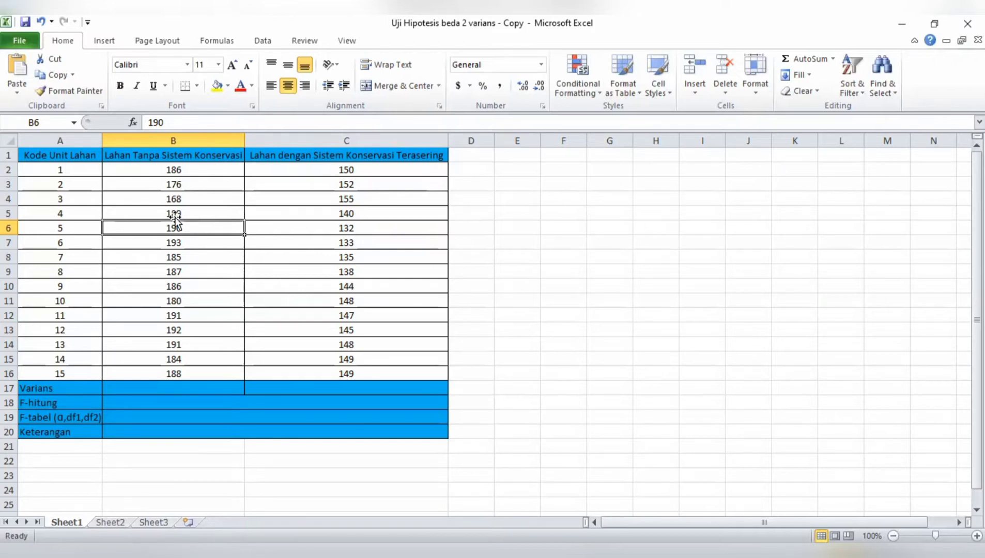
pyautogui.click(345, 257)
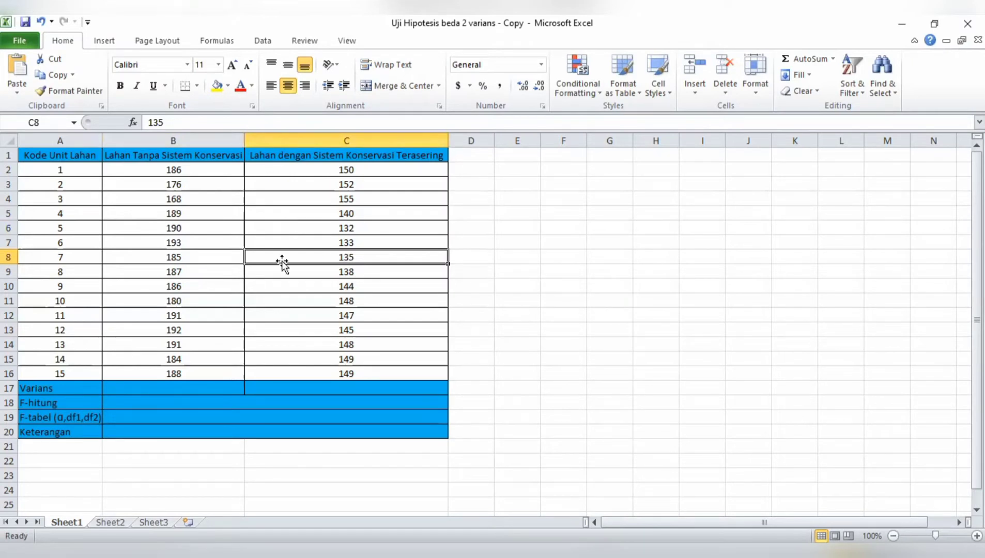
pyautogui.click(219, 262)
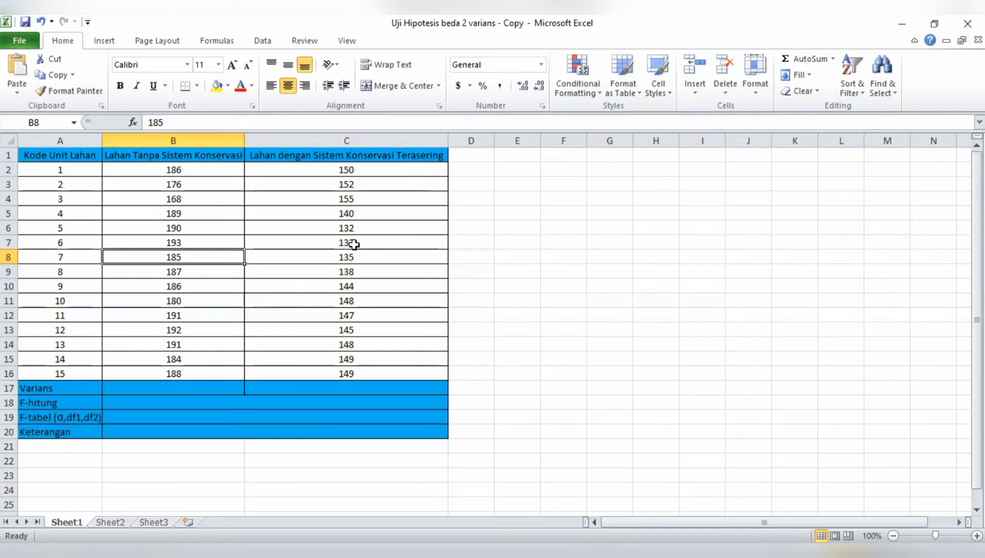
pyautogui.click(545, 298)
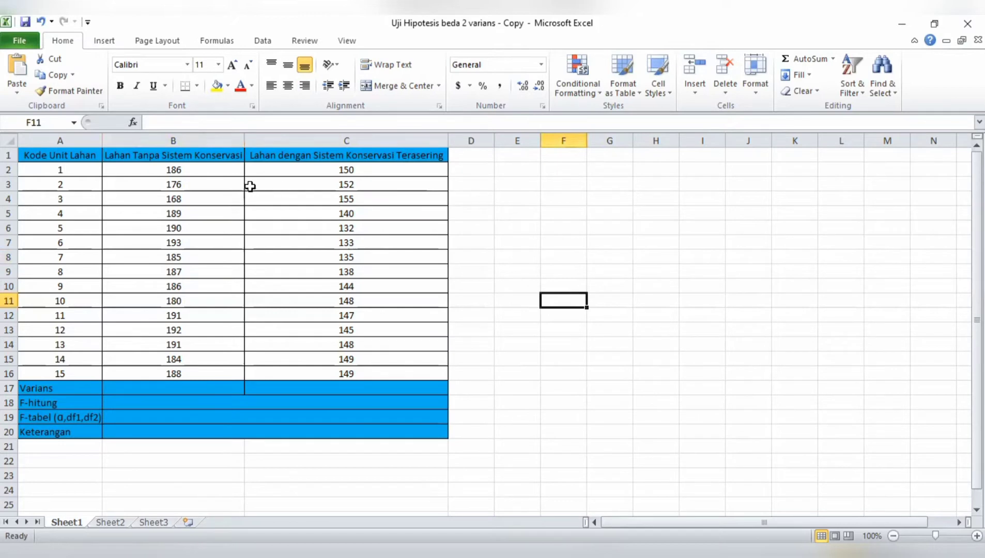
pyautogui.click(206, 172)
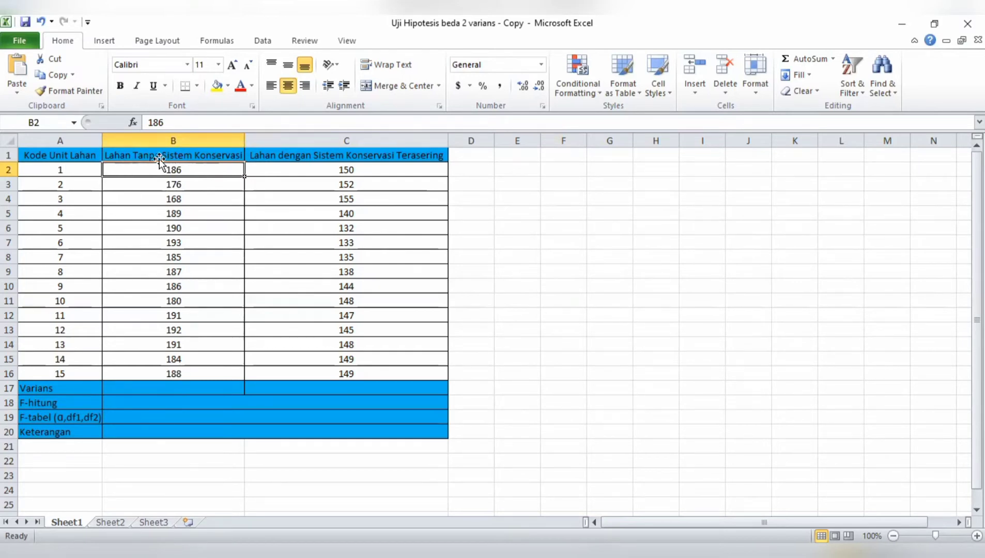
# Step: Calculate the variance of the land without a conservation system in cell B17 with =VAR(B1:B16)
pyautogui.click(149, 387)
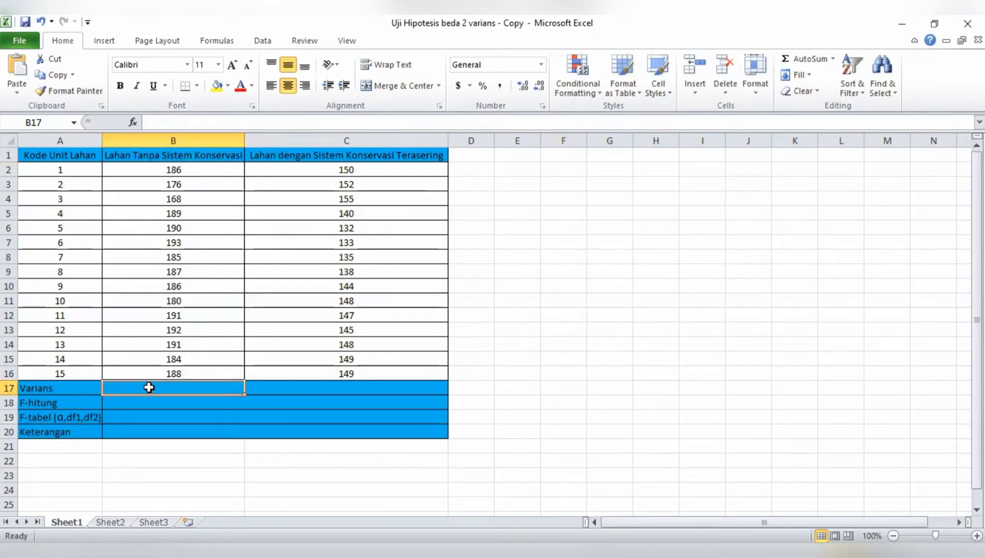
pyautogui.write('=')
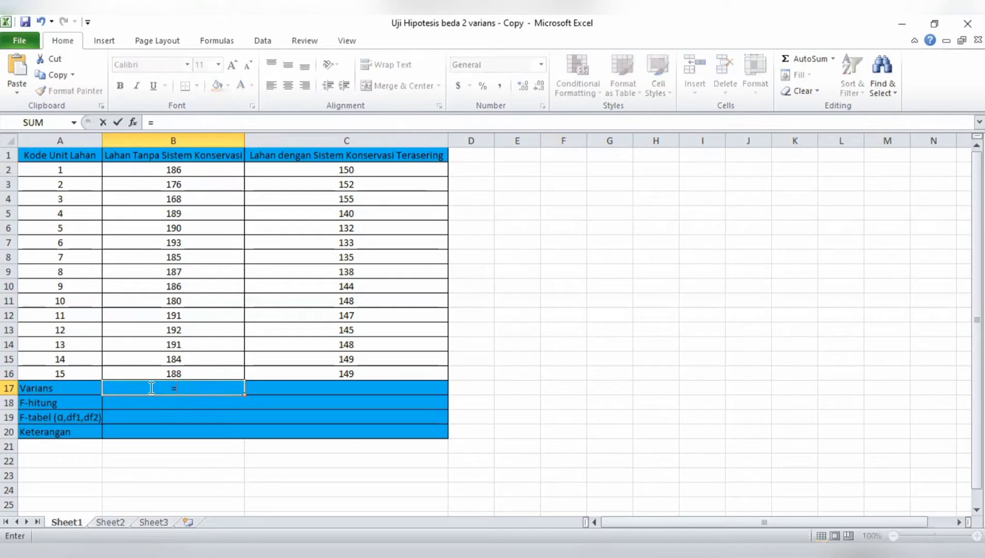
pyautogui.write('V')
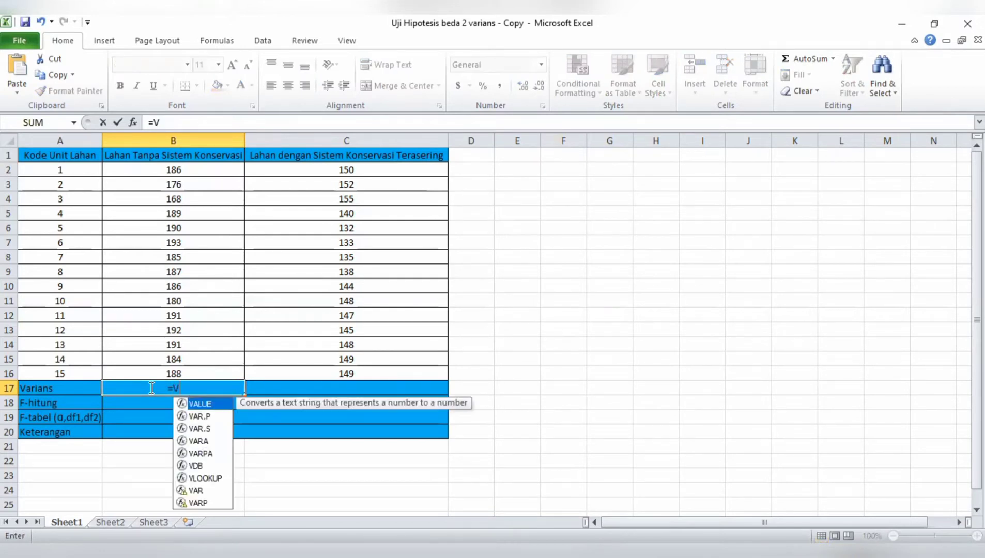
pyautogui.write('AR')
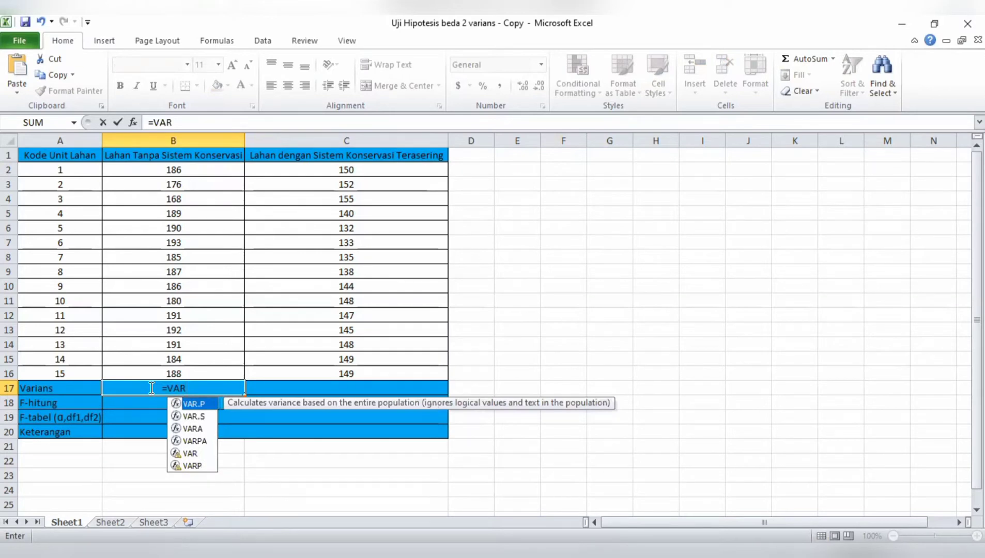
pyautogui.write('(')
pyautogui.click(158, 159)
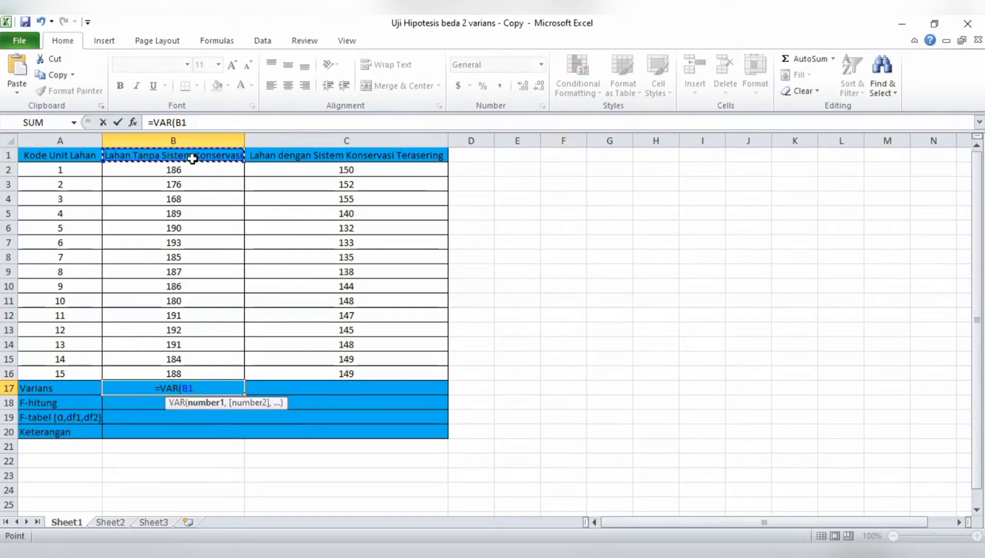
pyautogui.hotkey('ctrl', 'shift', 'Down')
pyautogui.hotkey('shift', 'Up')
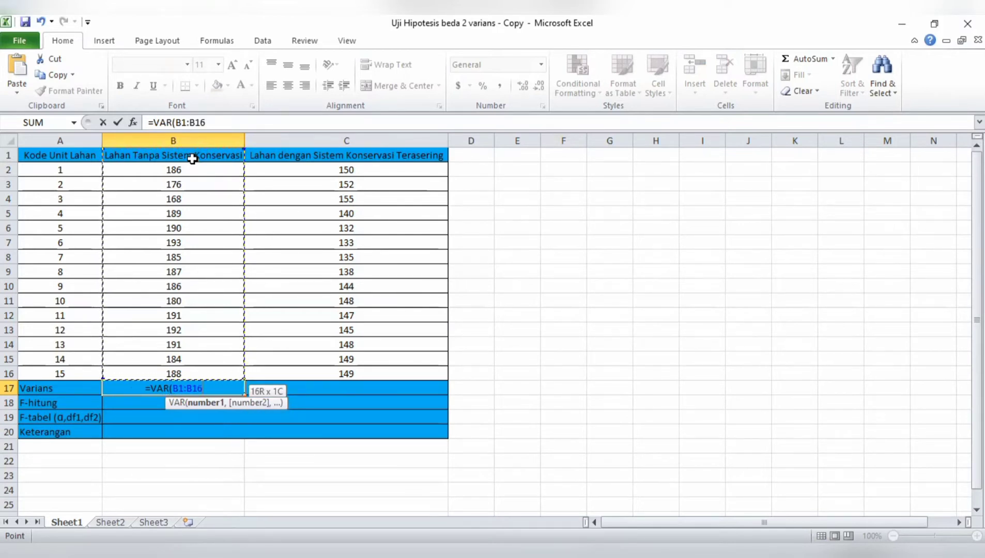
pyautogui.write(')')
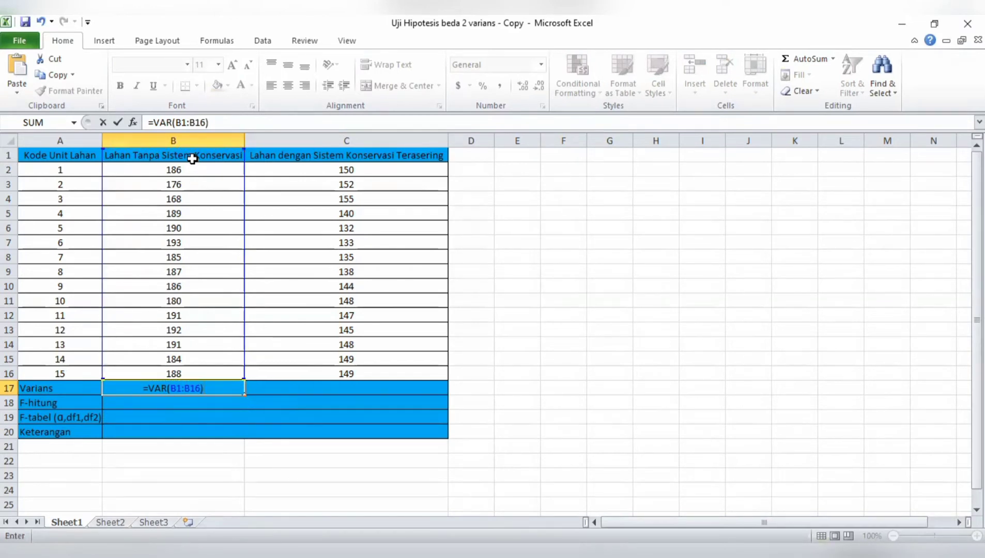
pyautogui.press('Return')
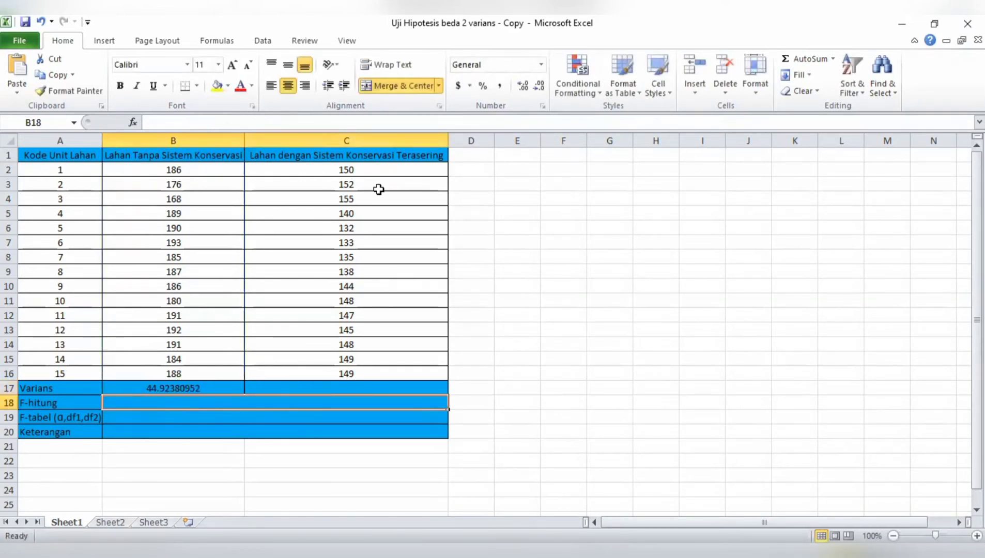
# Step: Calculate the variance of the land with the terraced conservation system in cell C17 with =VAR(C1:C16)
pyautogui.click(311, 391)
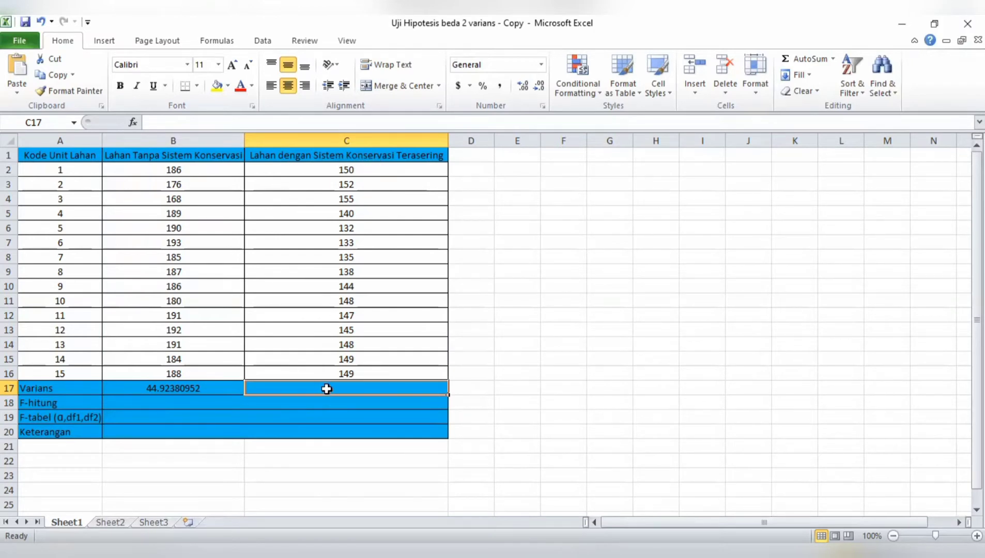
pyautogui.write('=')
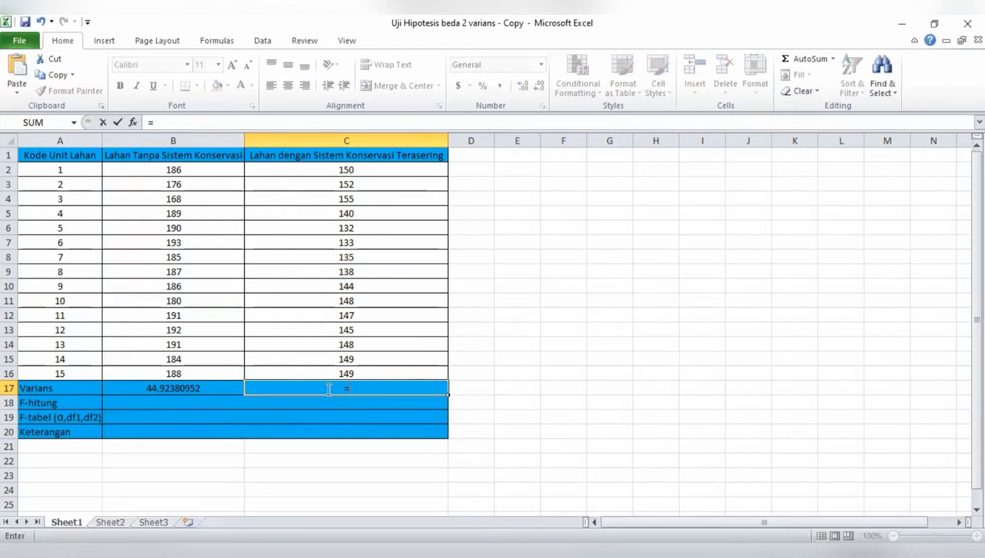
pyautogui.write('VAR(')
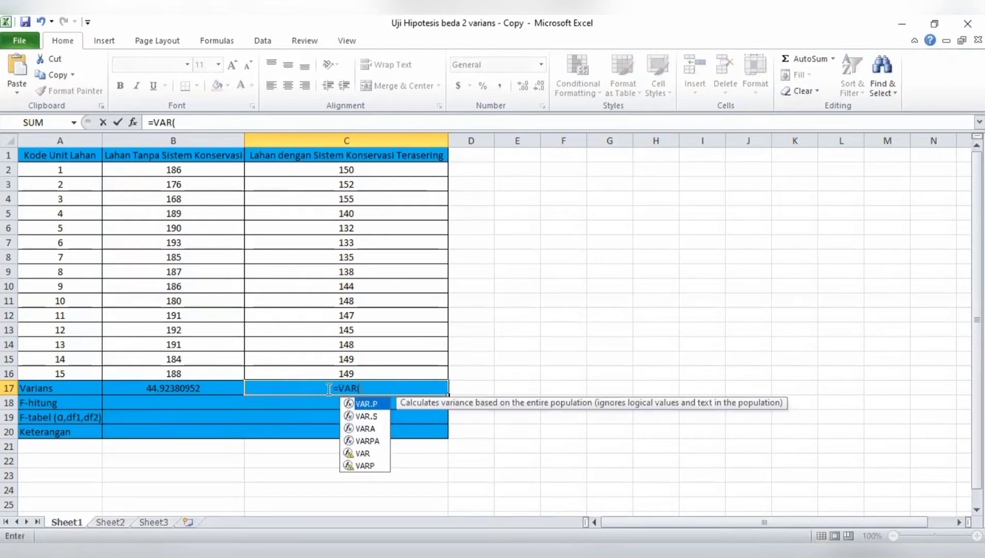
pyautogui.click(380, 154)
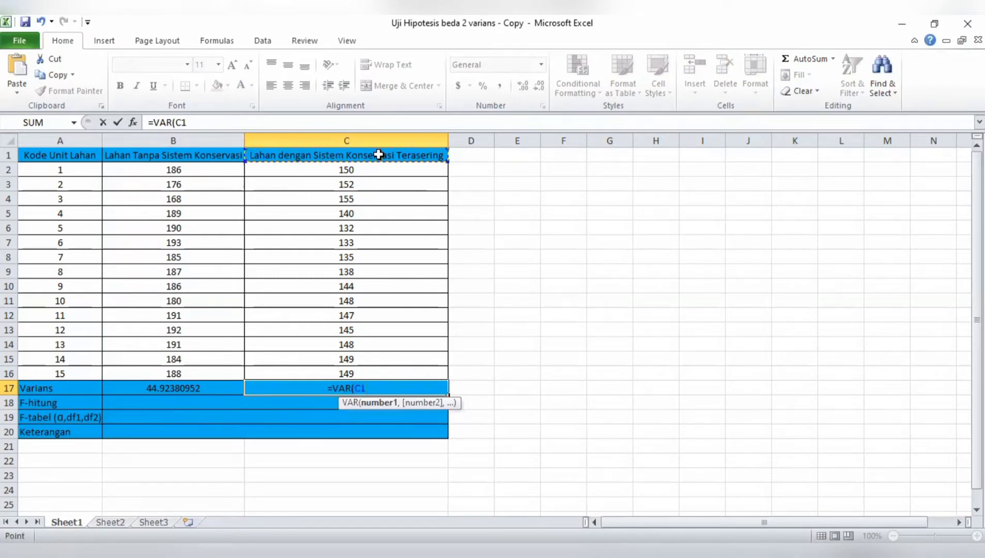
pyautogui.hotkey('shift', 'Down')
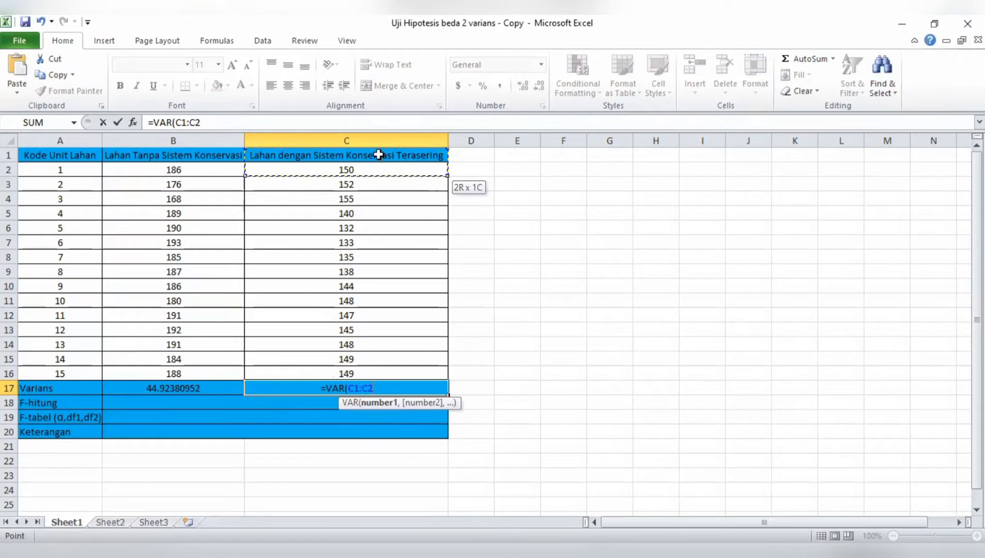
pyautogui.hotkey('ctrl', 'shift', 'Down')
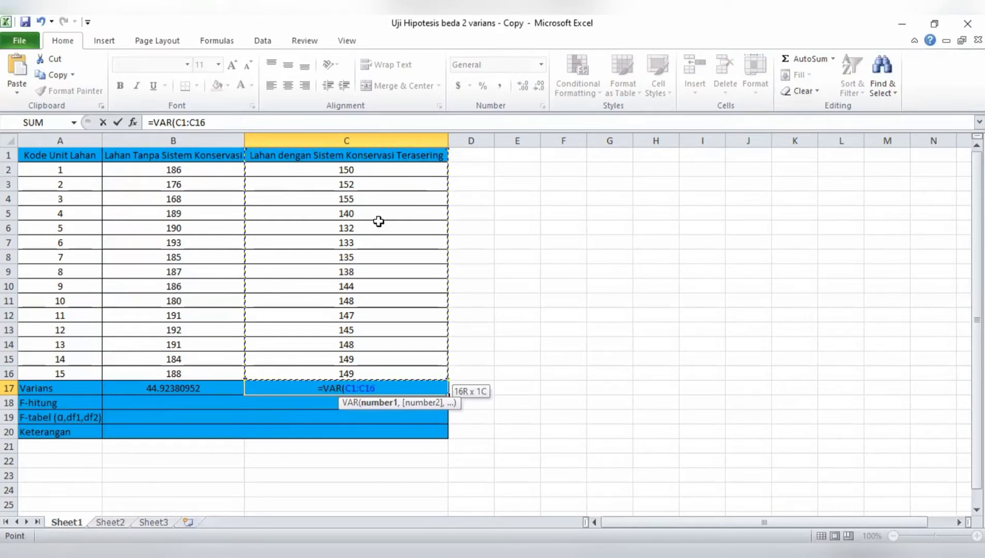
pyautogui.write(')')
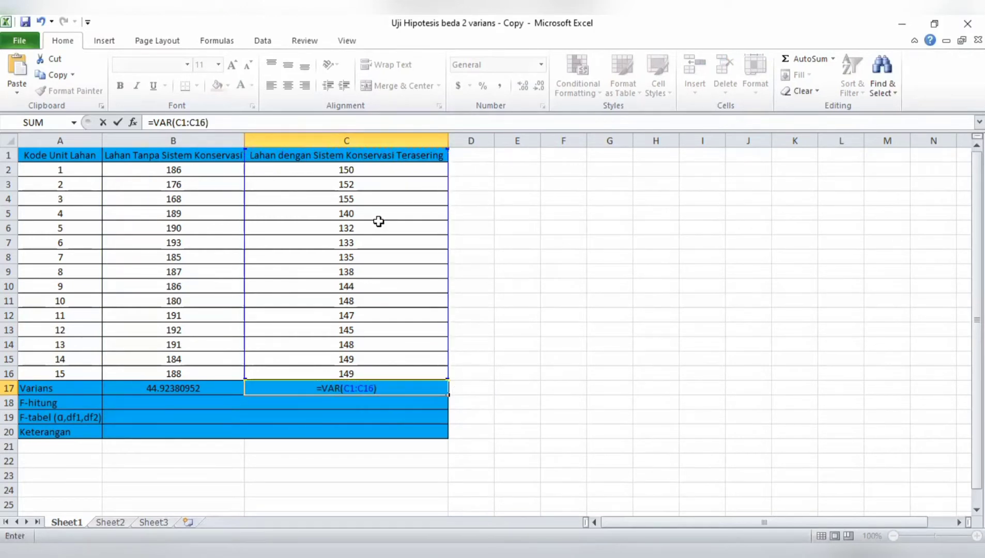
pyautogui.press('Return')
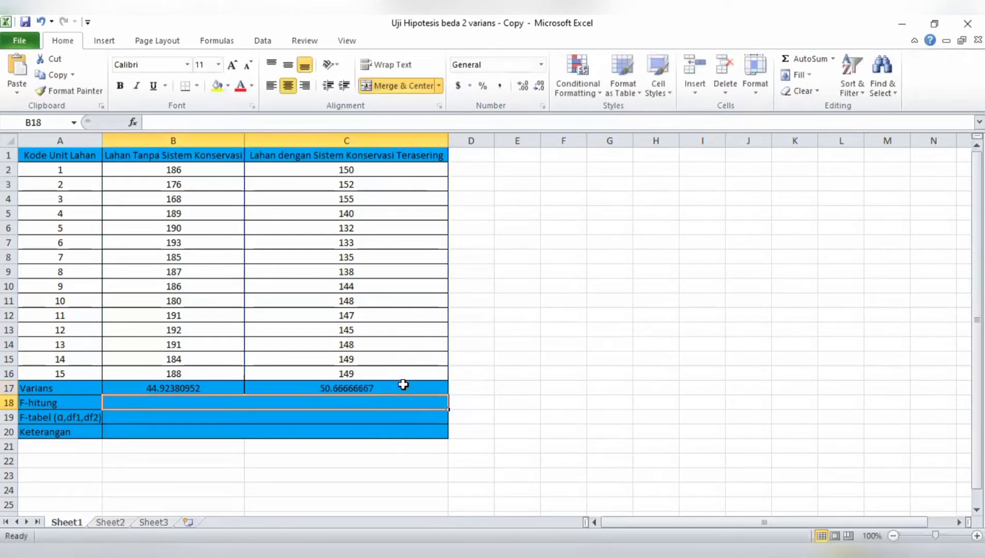
# Step: Compare the two variances and calculate F-hitung in cell B18 as the larger divided by the smaller, with =C17/B17
pyautogui.click(205, 388)
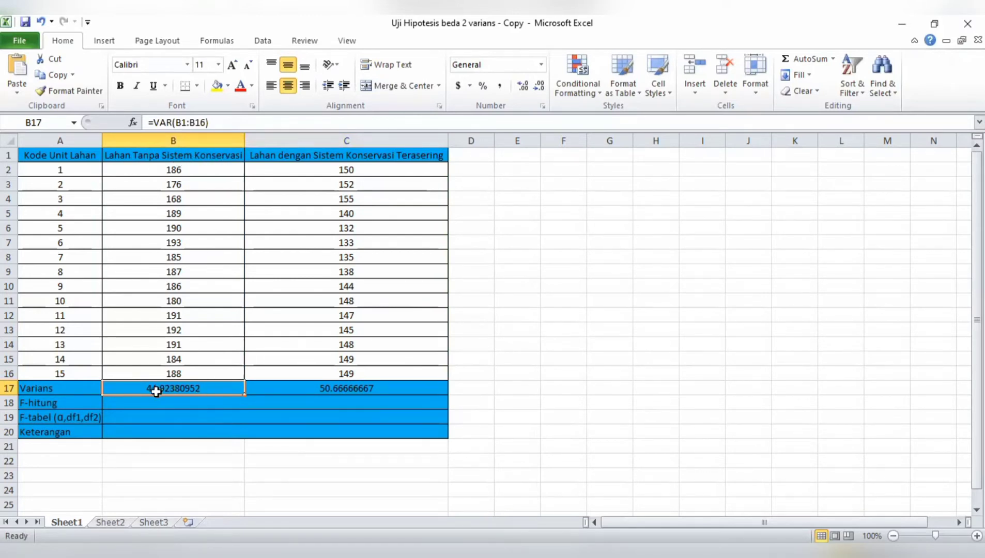
pyautogui.click(303, 388)
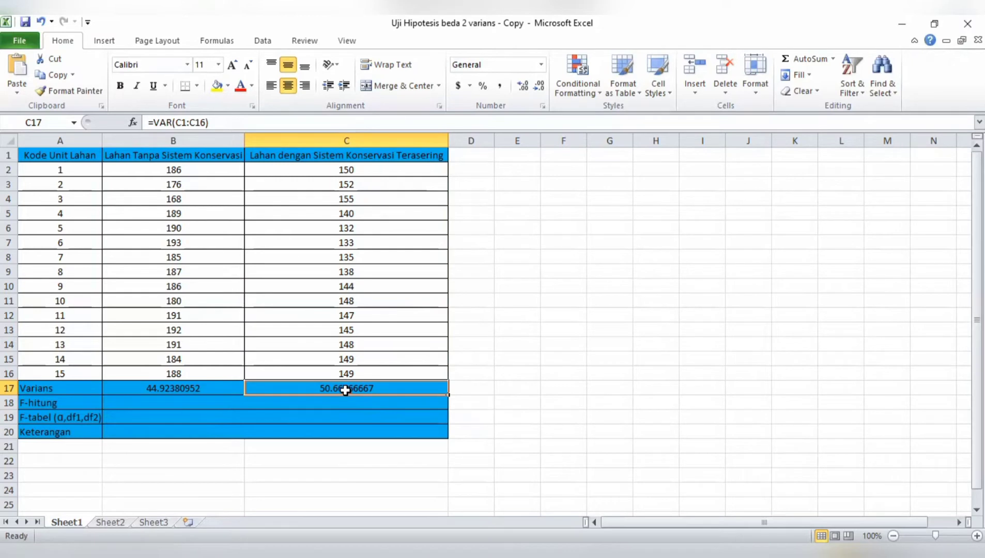
pyautogui.click(340, 405)
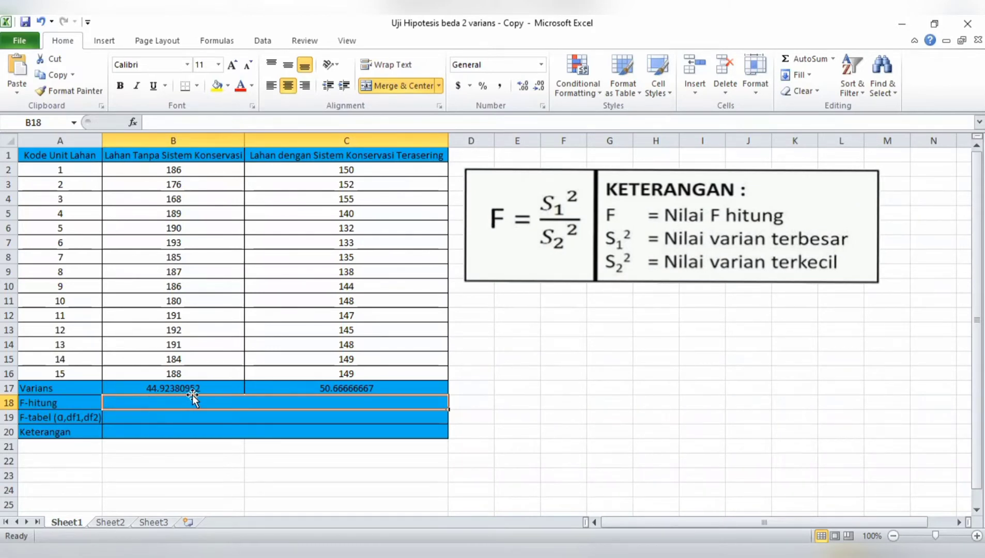
pyautogui.click(287, 391)
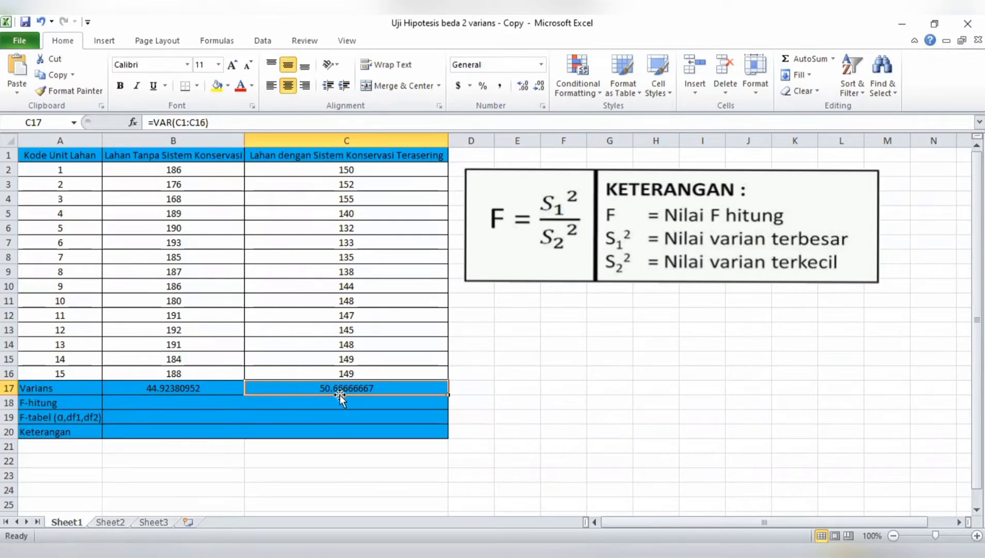
pyautogui.click(194, 390)
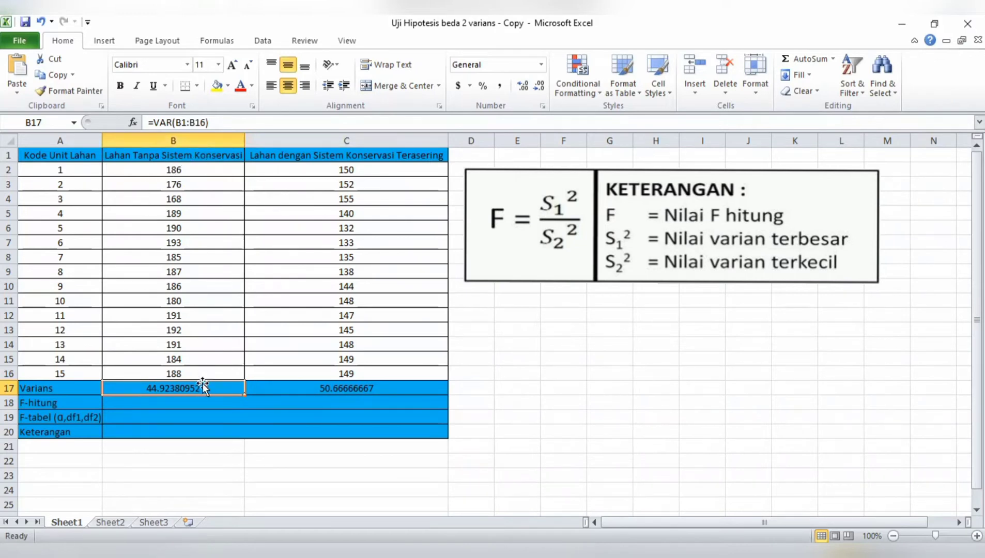
pyautogui.click(185, 402)
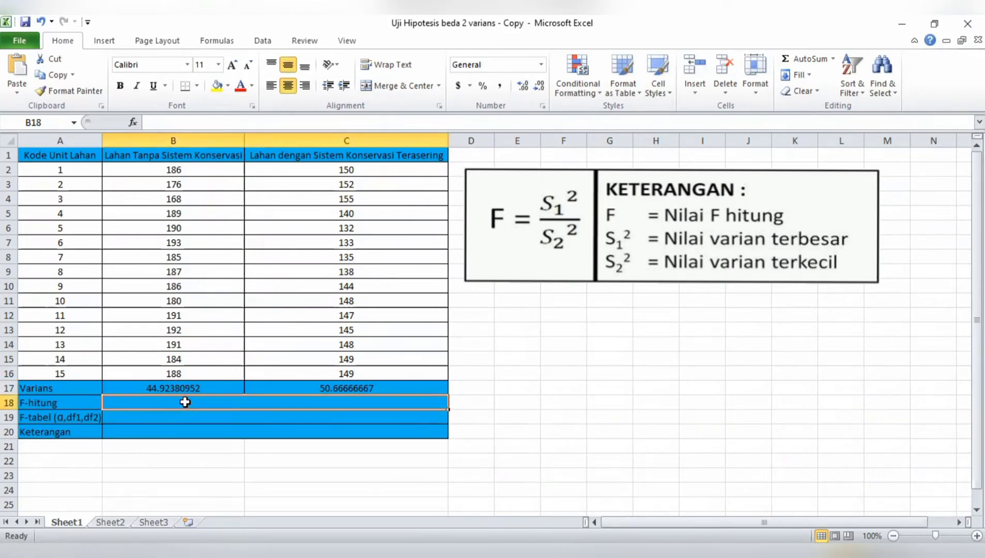
pyautogui.write('=')
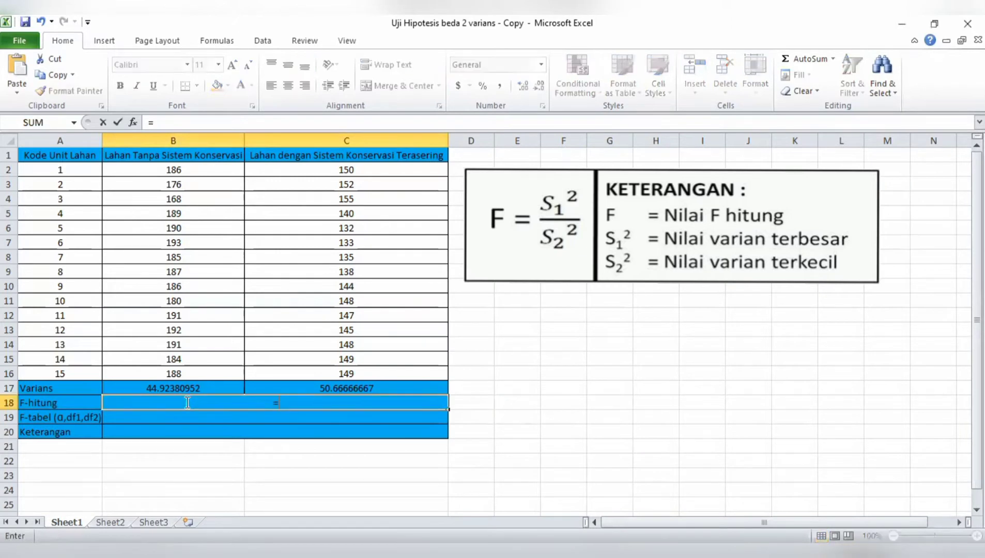
pyautogui.click(326, 388)
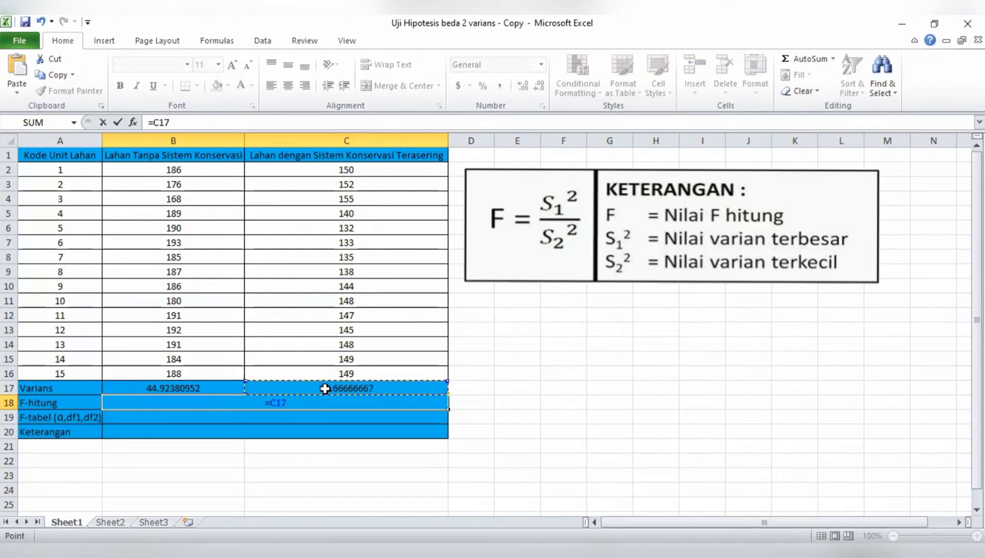
pyautogui.write('/')
pyautogui.click(207, 388)
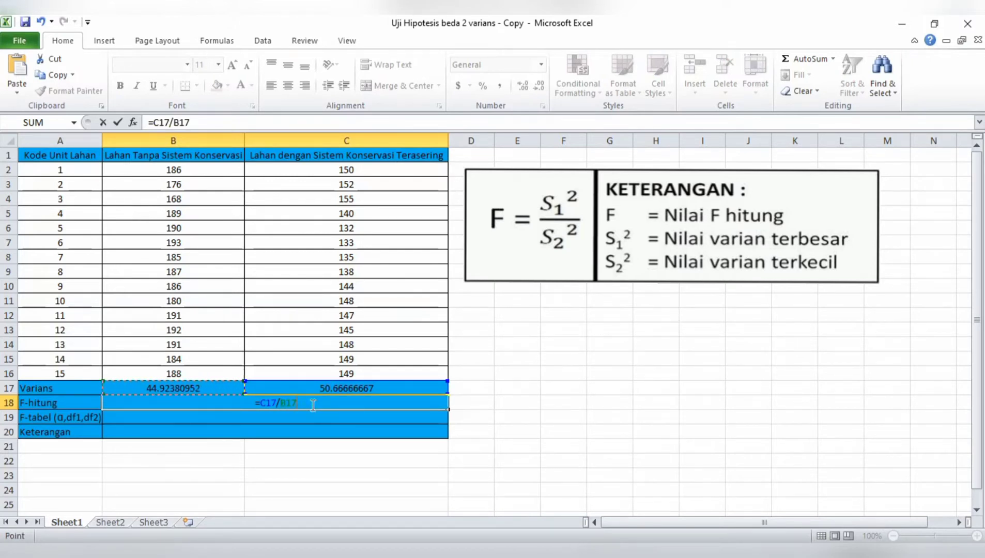
pyautogui.press('Return')
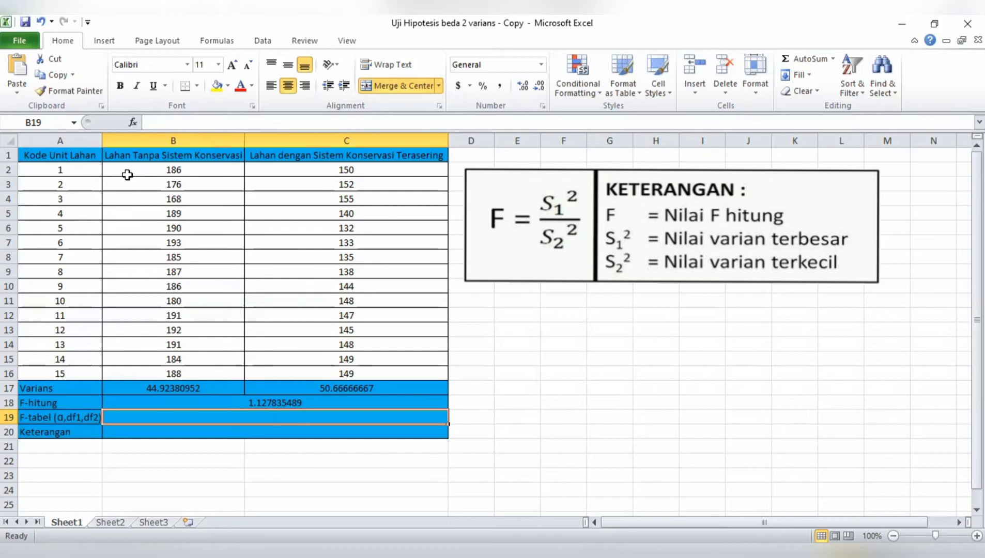
# Step: Calculate the F-tabel value in cell B19 with =FINV(0.05,14,14)
pyautogui.click(77, 374)
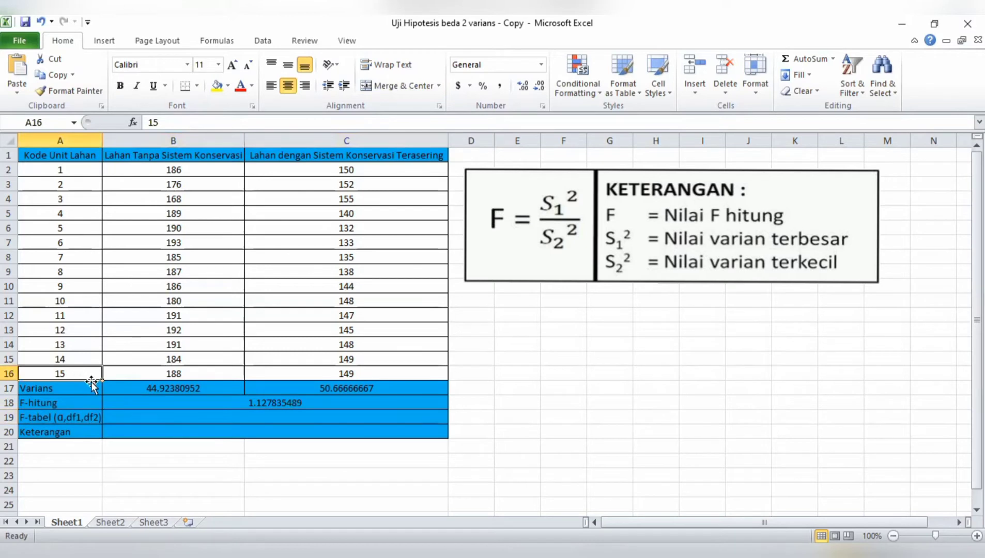
pyautogui.click(120, 418)
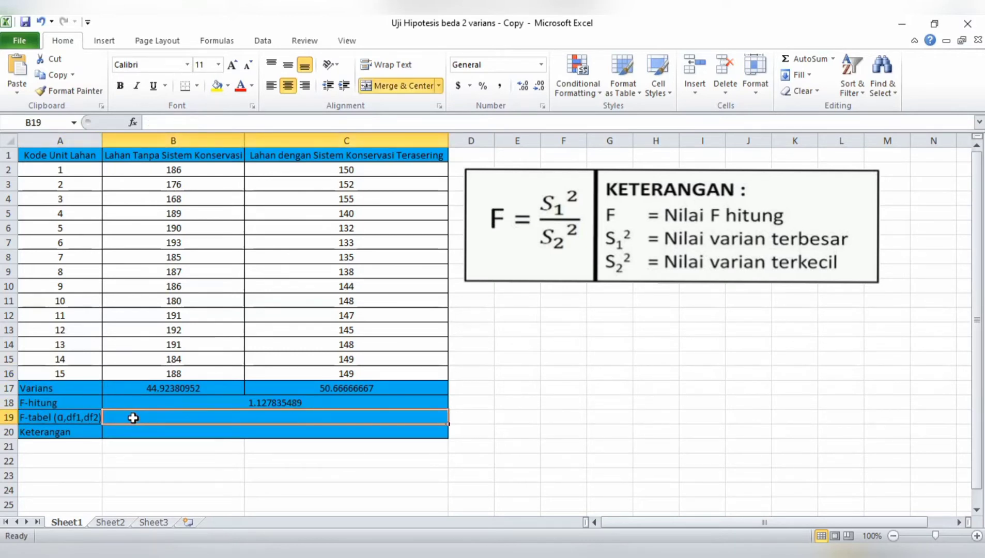
pyautogui.write('=')
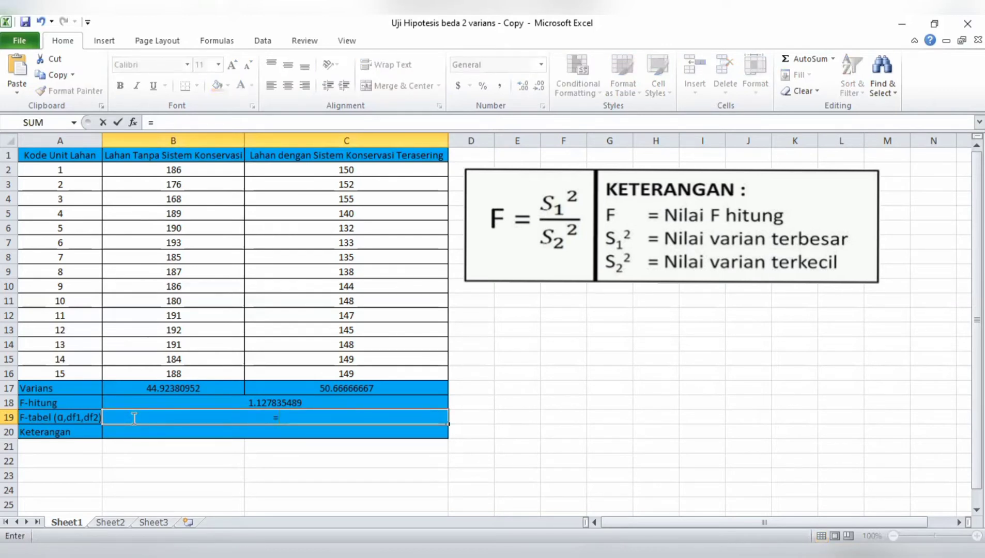
pyautogui.write('F')
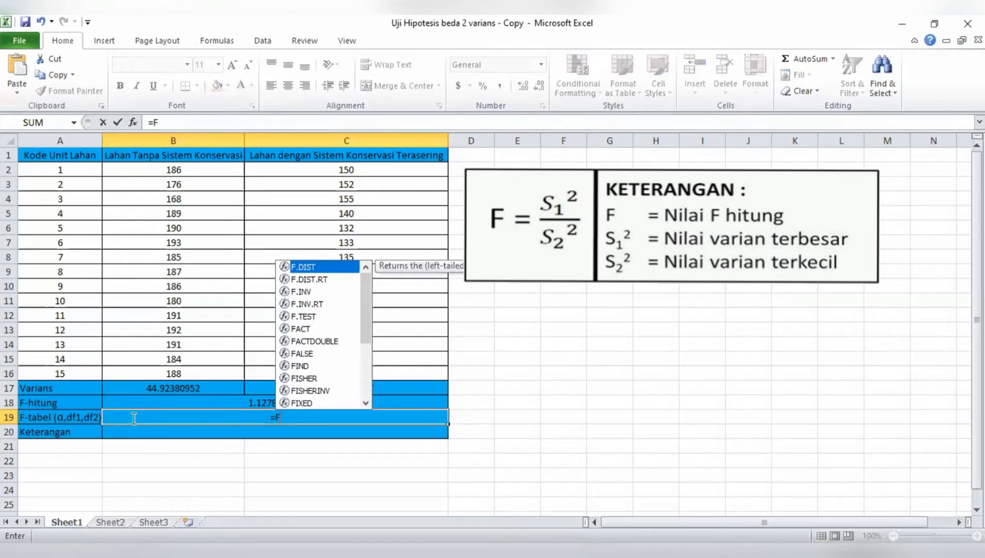
pyautogui.write('O')
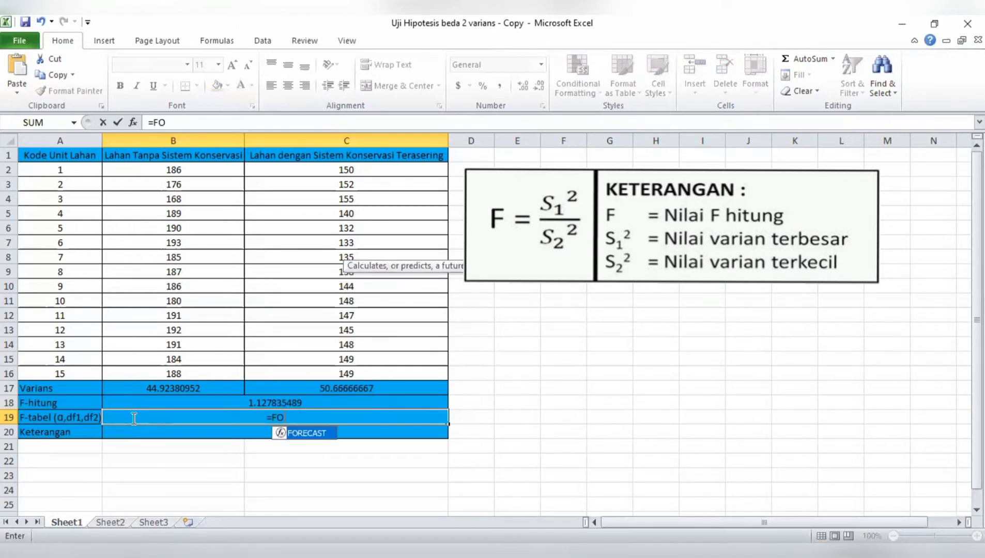
pyautogui.press('BackSpace')
pyautogui.write('IN')
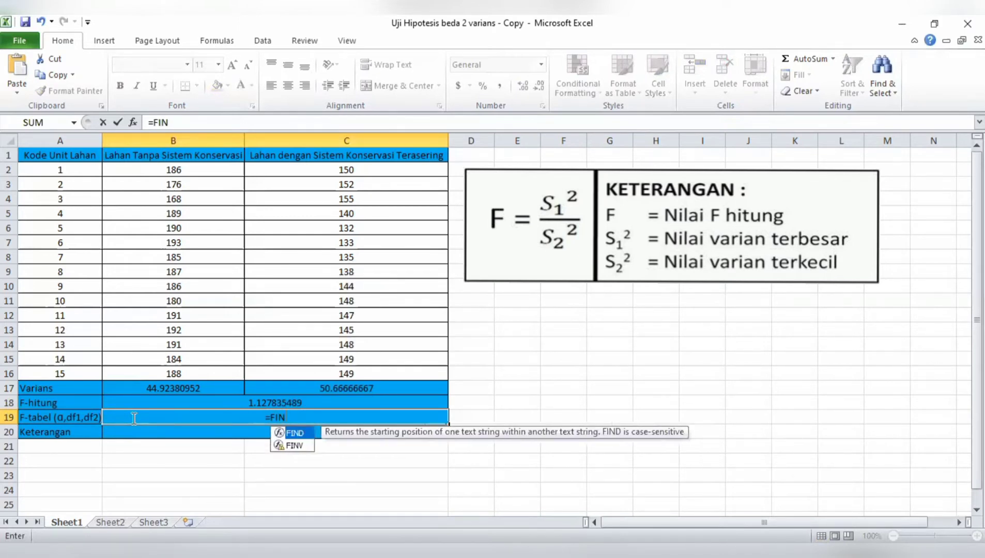
pyautogui.write('V')
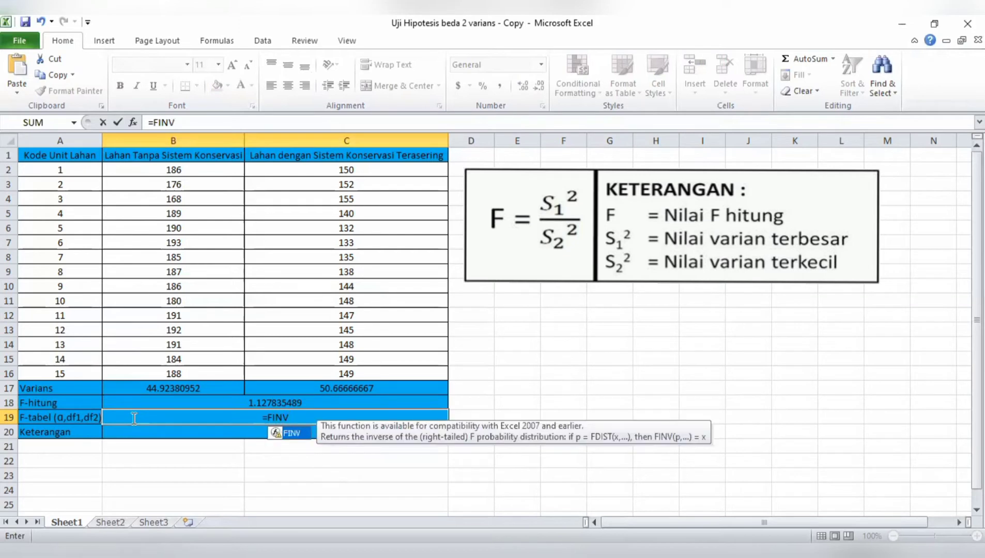
pyautogui.write('(')
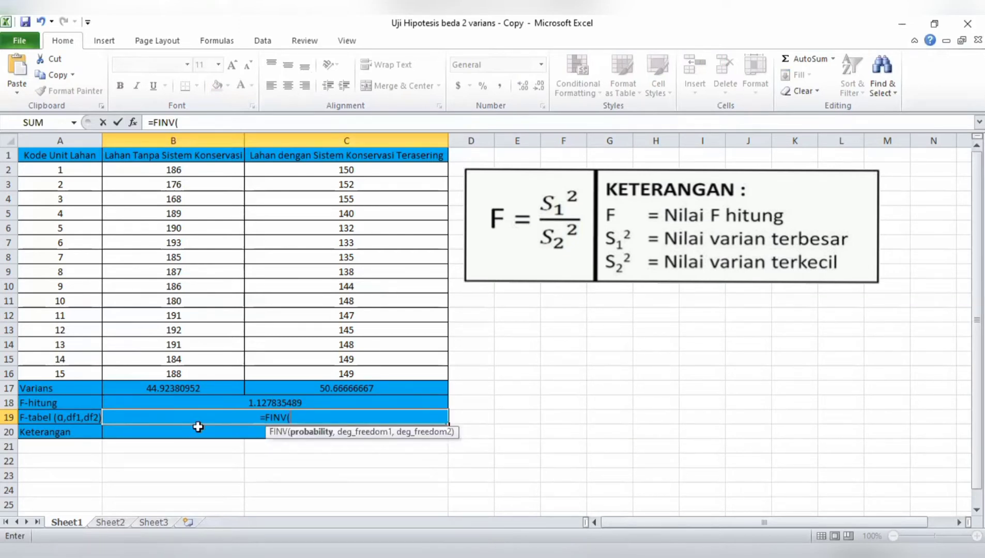
pyautogui.write('0.0')
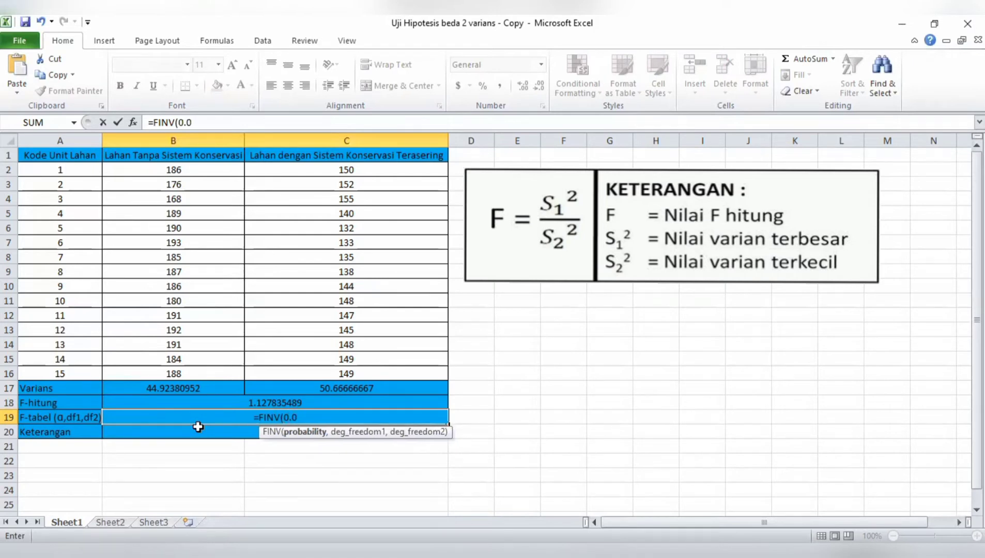
pyautogui.write('5')
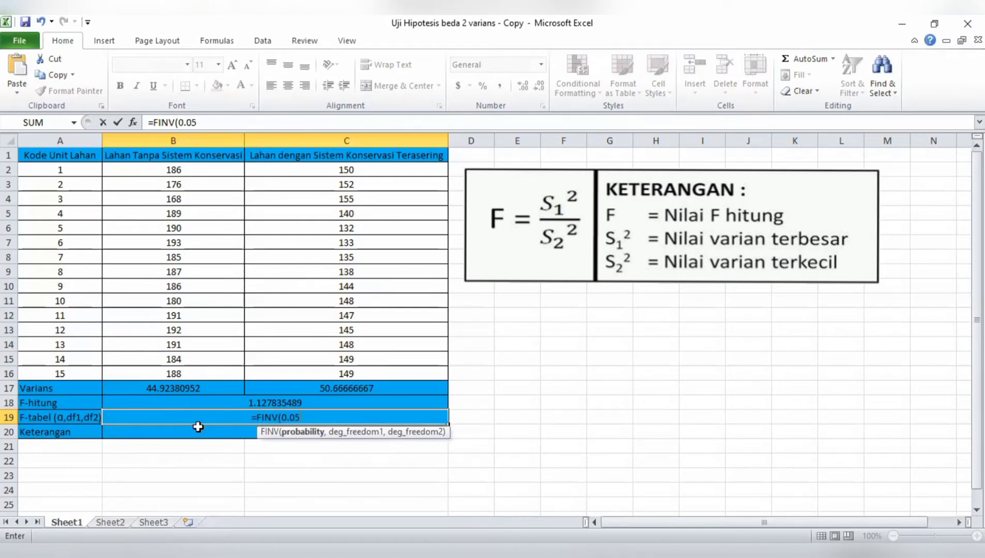
pyautogui.write(',')
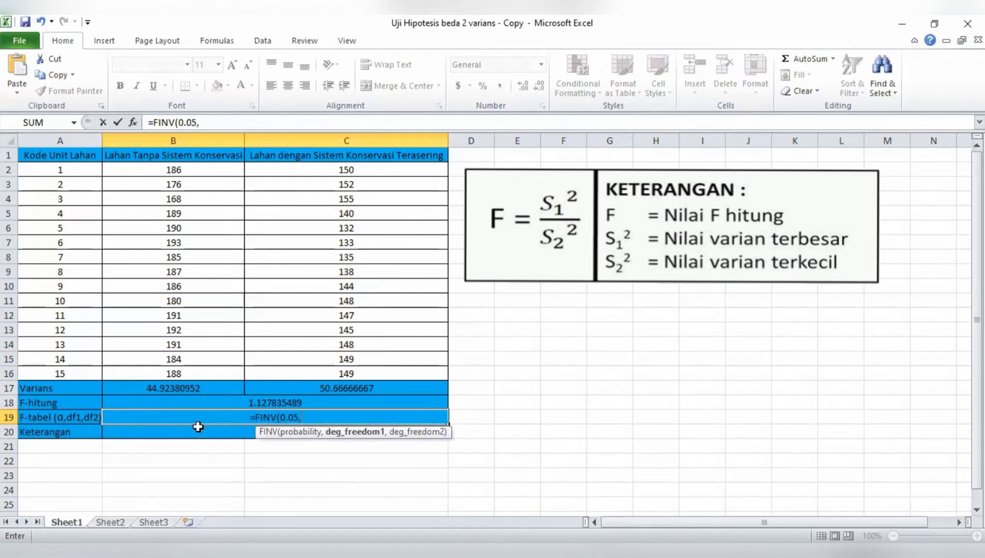
pyautogui.write('14,')
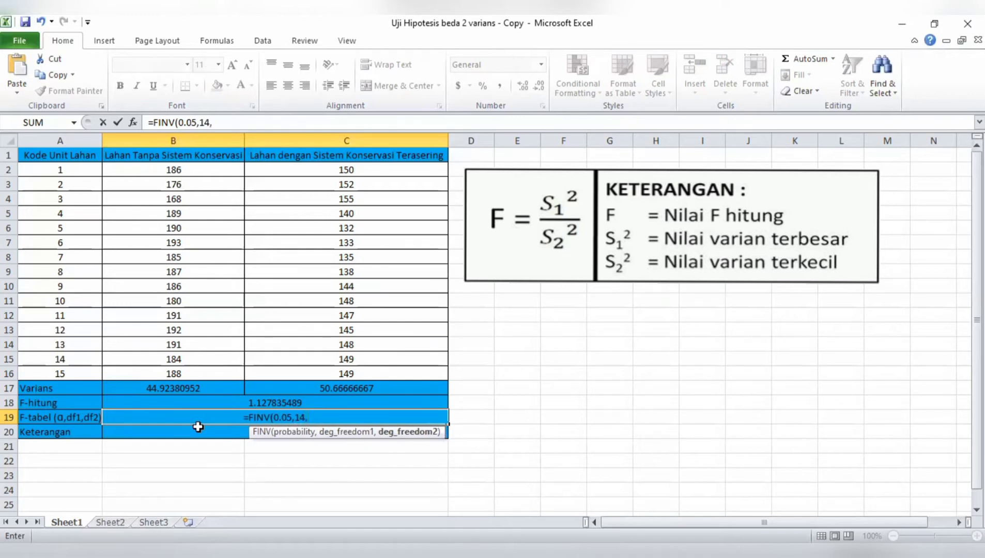
pyautogui.write('14')
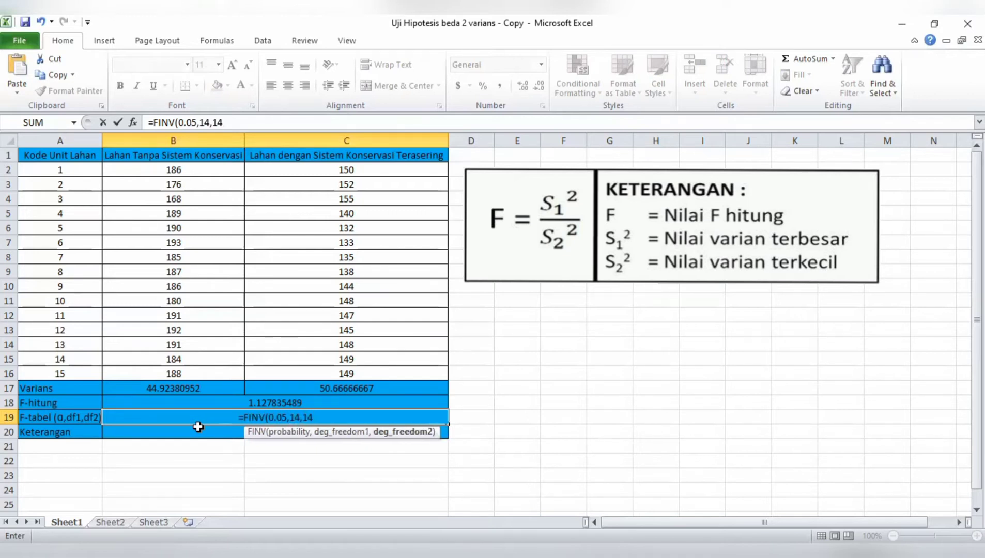
pyautogui.write(')')
pyautogui.press('Return')
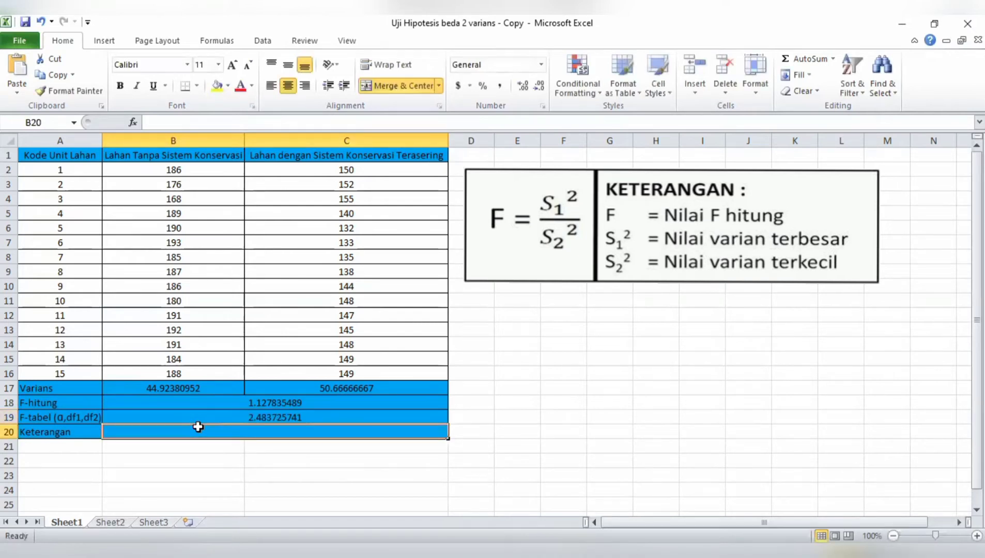
# Step: Compare the F-hitung value in B18 with the F-tabel value in B19
pyautogui.click(331, 417)
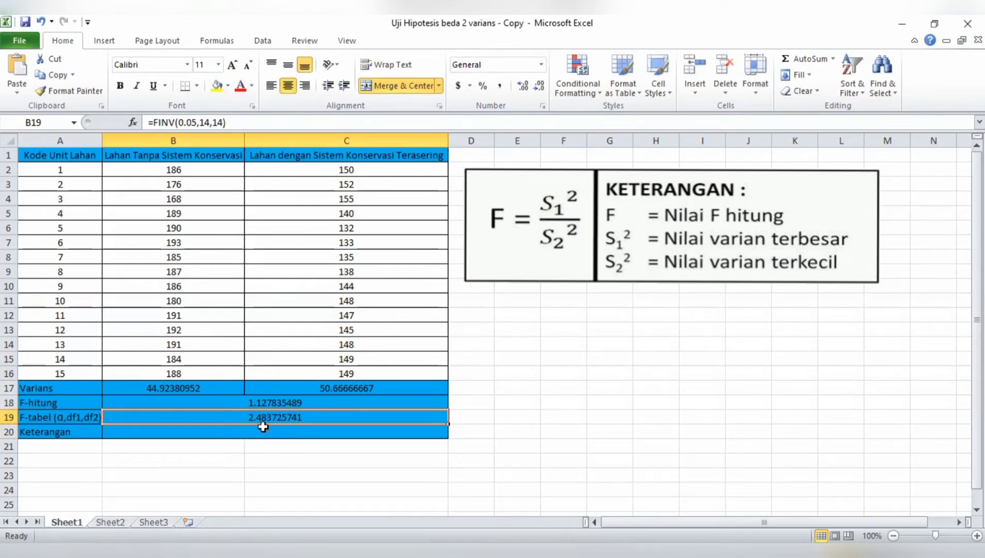
pyautogui.click(308, 404)
pyautogui.click(304, 413)
pyautogui.click(304, 405)
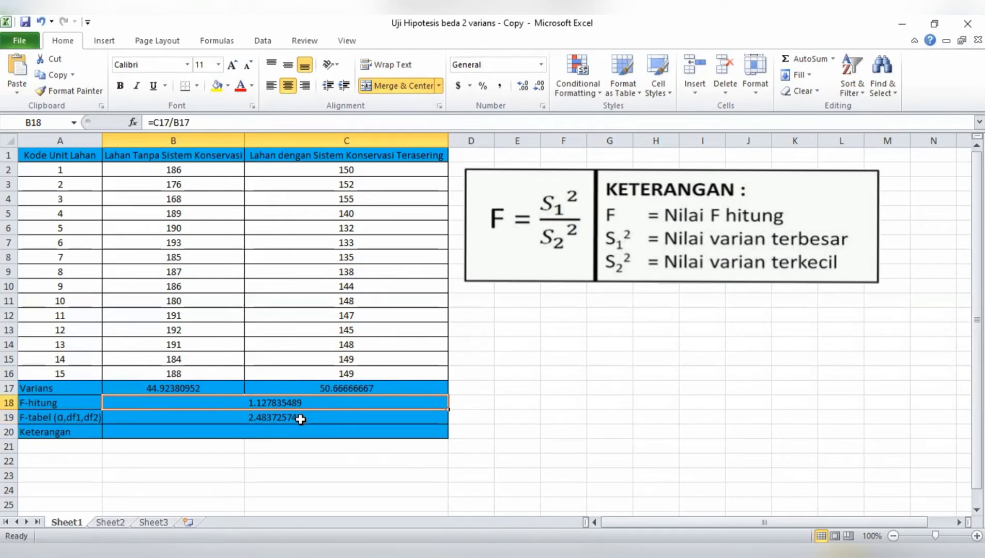
pyautogui.click(301, 418)
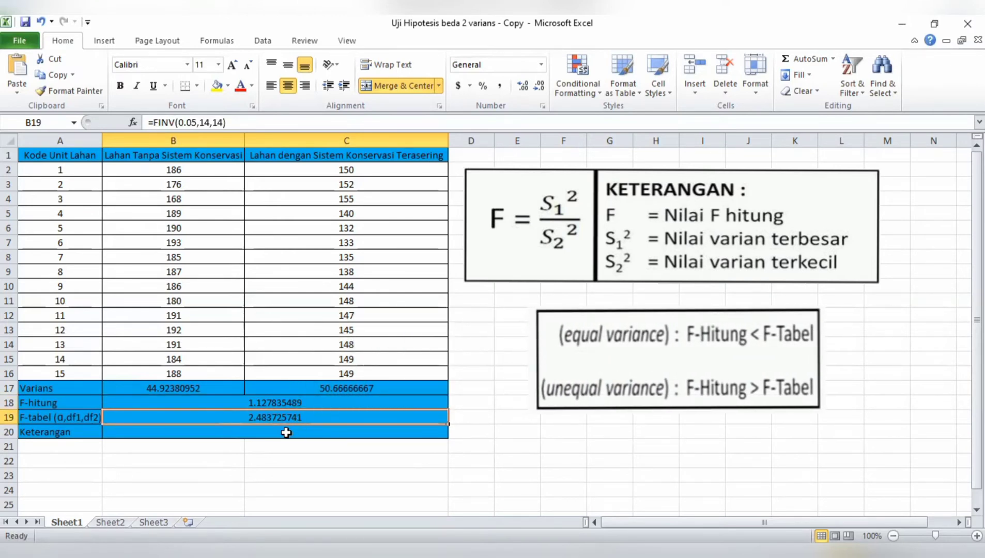
# Step: Compare F-hitung with F-tabel and enter the conclusion "Varians sama (equal variance)" in the Keterangan cell B20
pyautogui.click(287, 433)
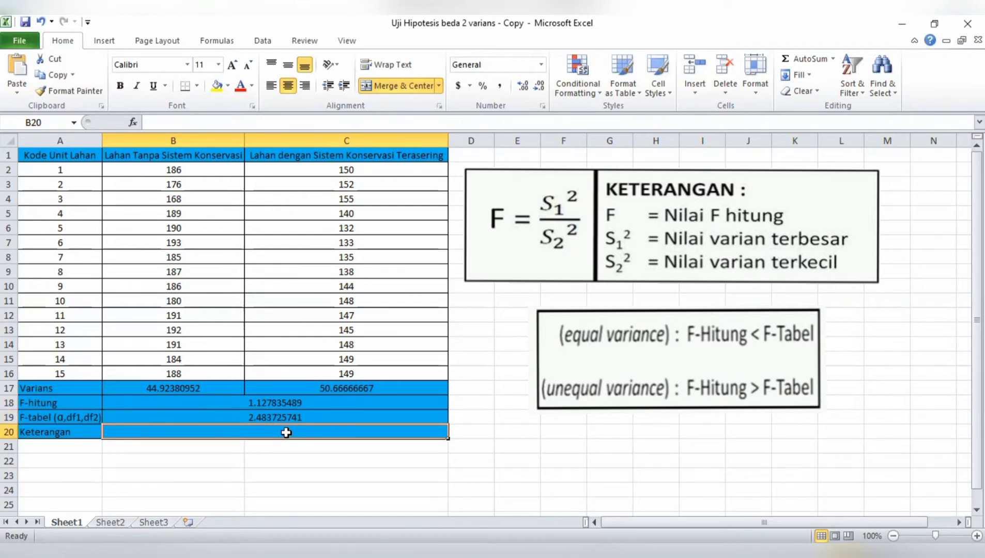
pyautogui.click(285, 405)
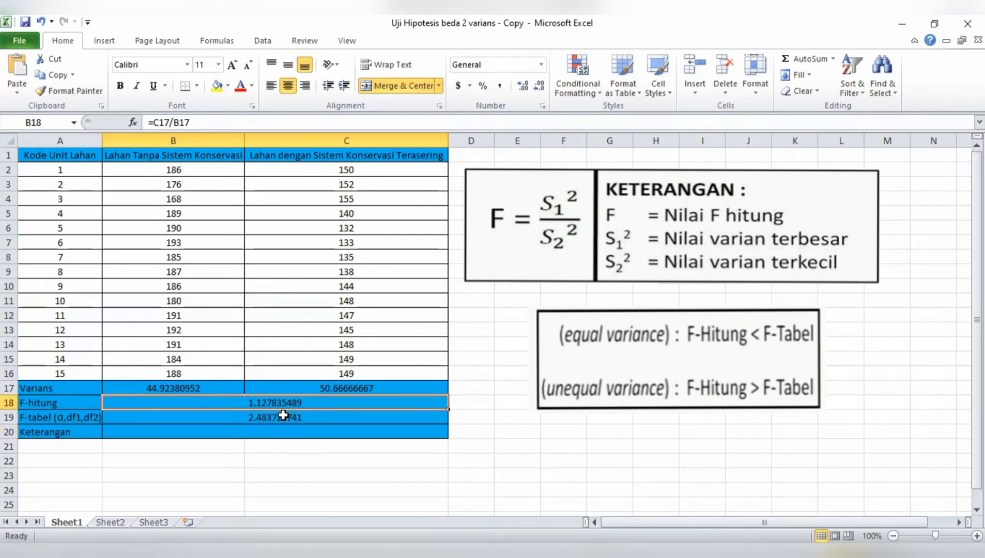
pyautogui.click(283, 417)
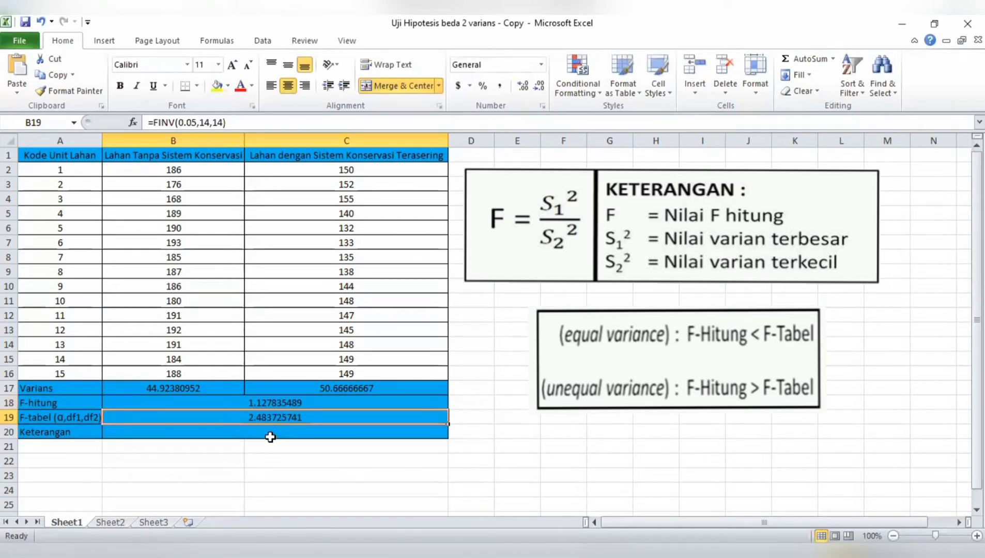
pyautogui.click(271, 434)
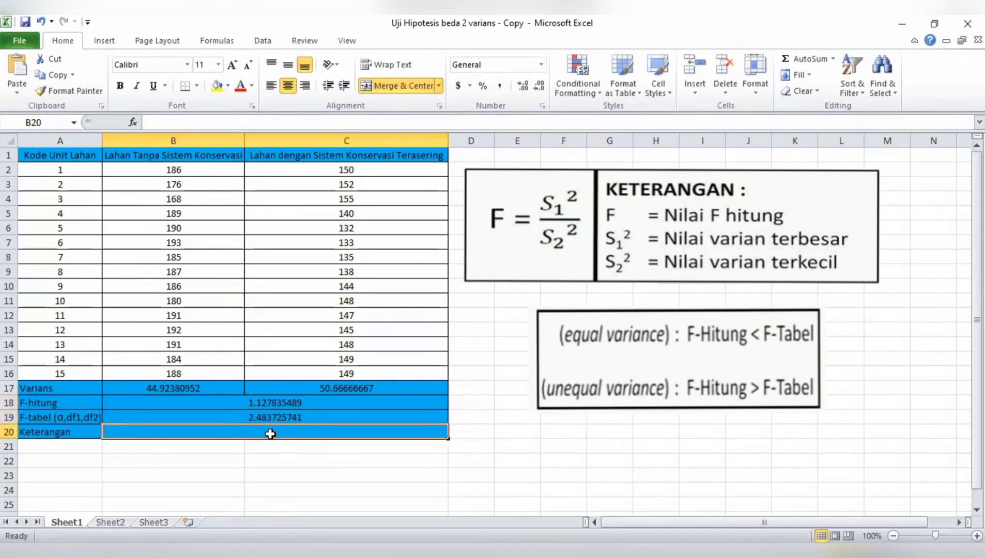
pyautogui.write('Va')
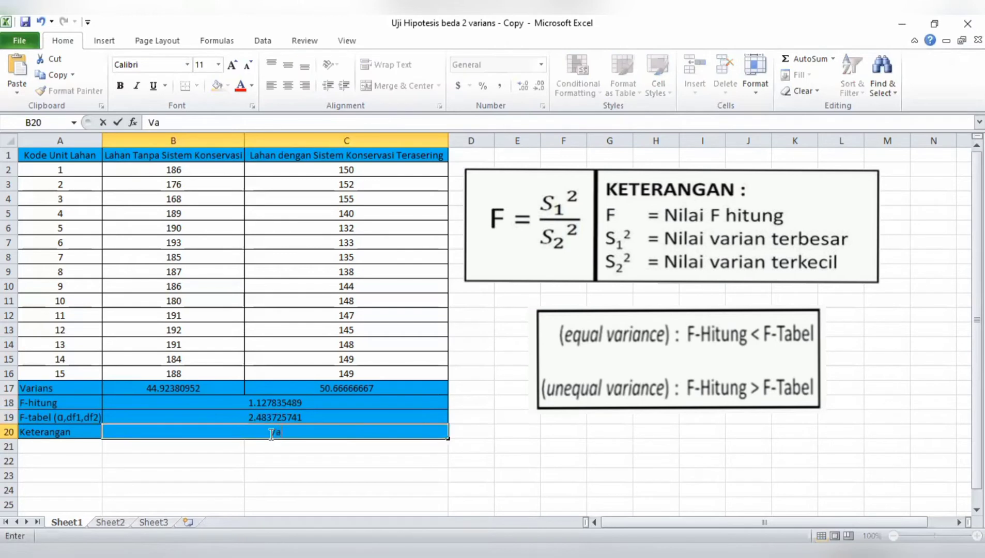
pyautogui.write('rians sama')
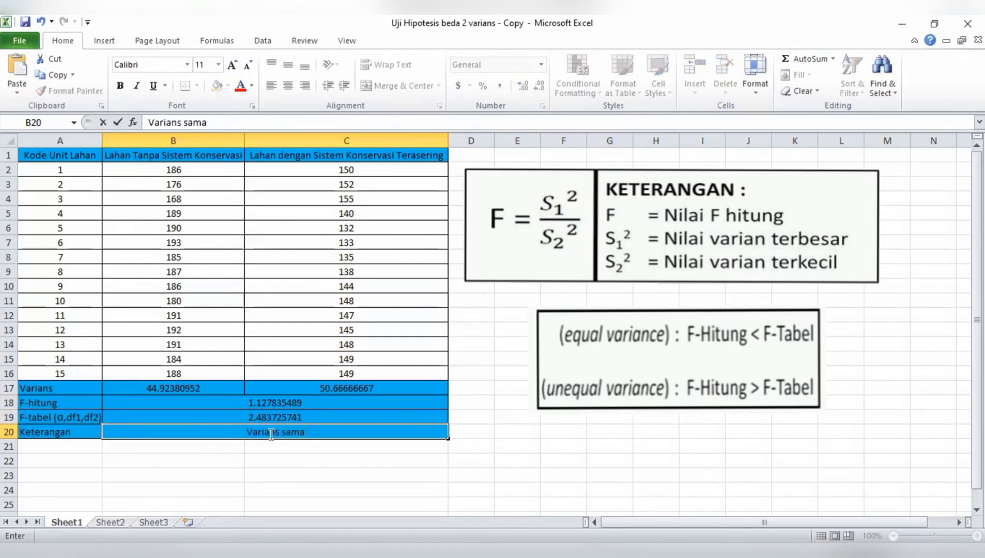
pyautogui.write(' (equal va')
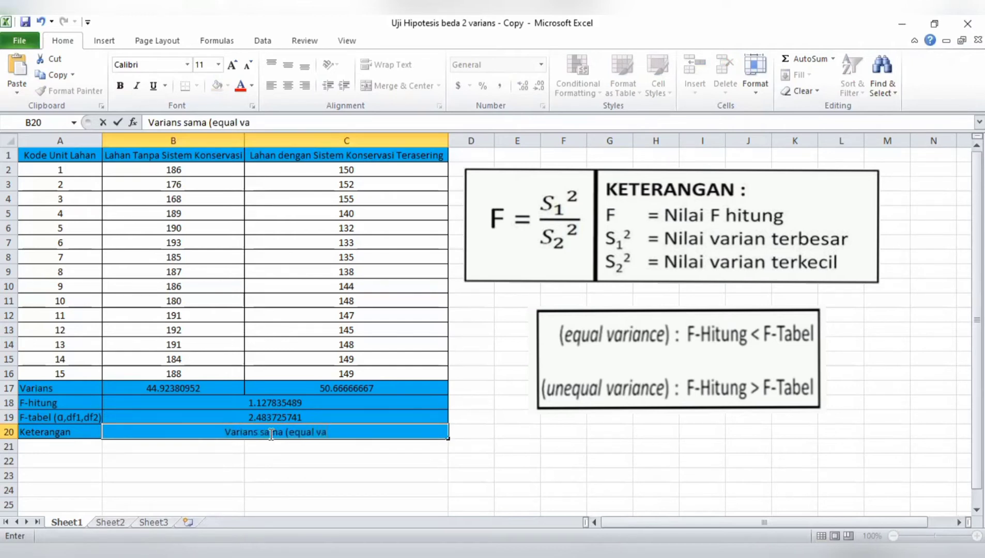
pyautogui.write('riance')
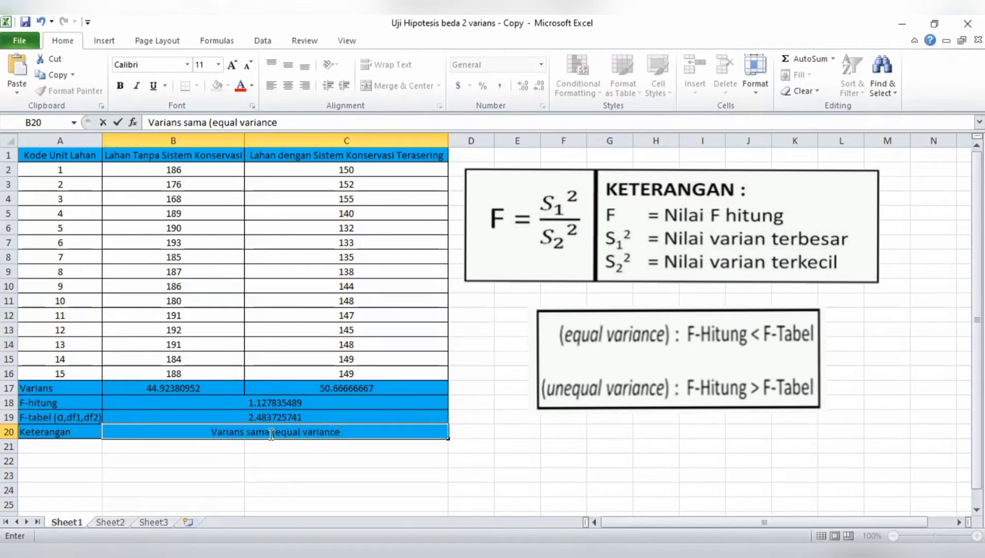
pyautogui.write(')')
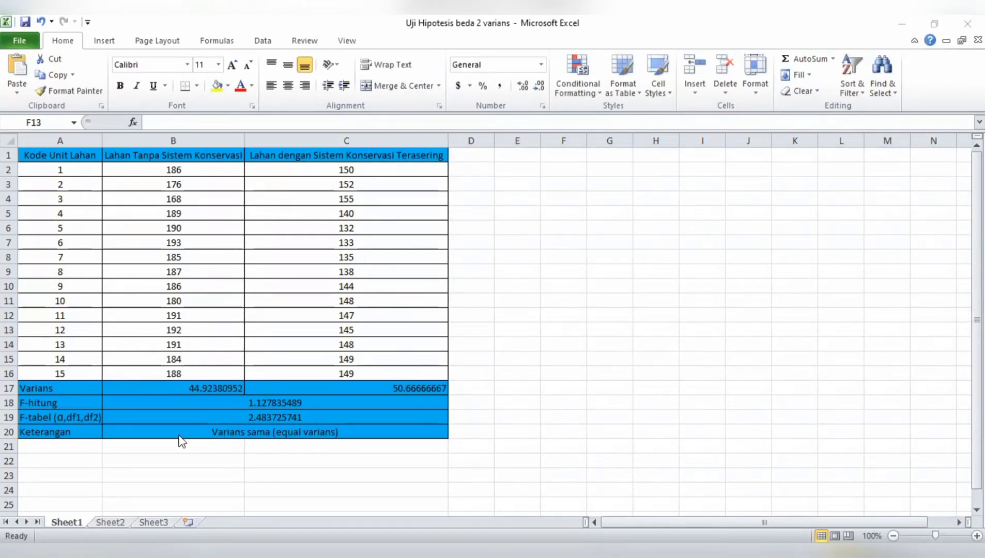
# Step: Review the Keterangan conclusion and start the Data Analysis tool t-Test: Two-Sample Assuming Equal Variances
pyautogui.click(141, 429)
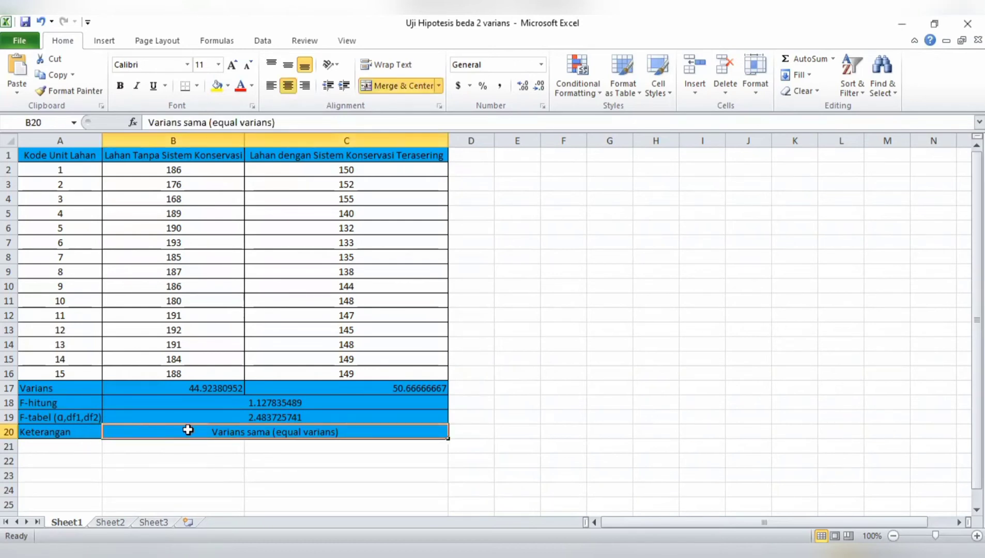
pyautogui.click(326, 445)
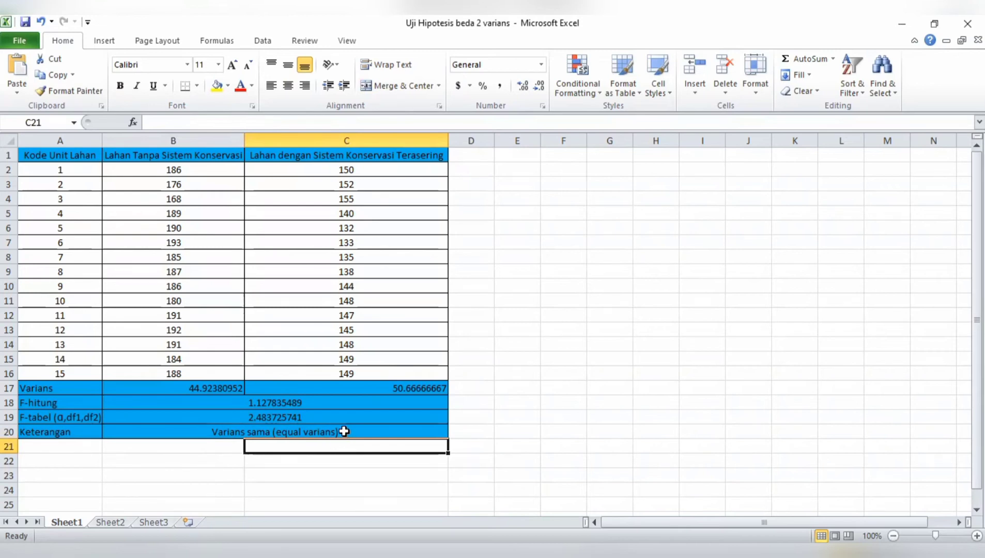
pyautogui.click(530, 402)
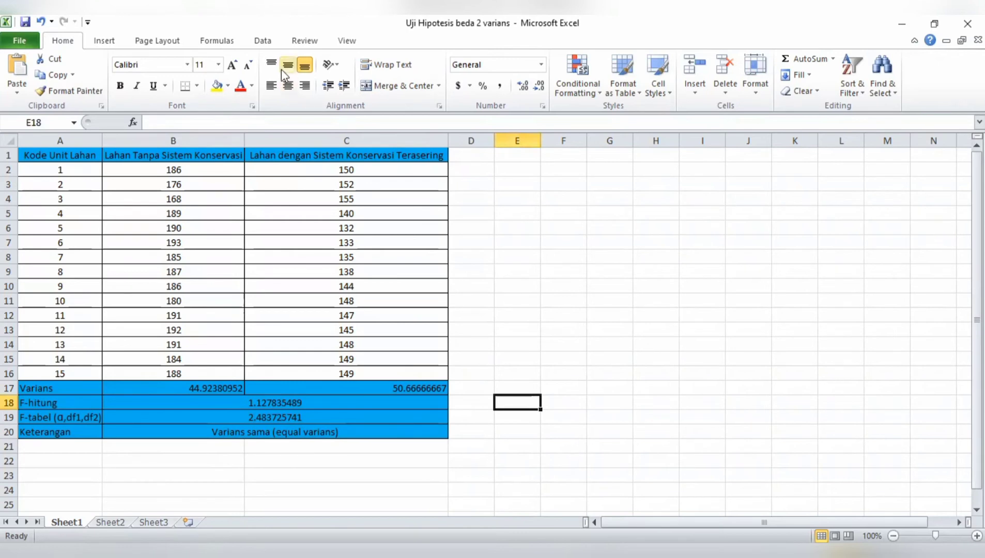
pyautogui.click(269, 42)
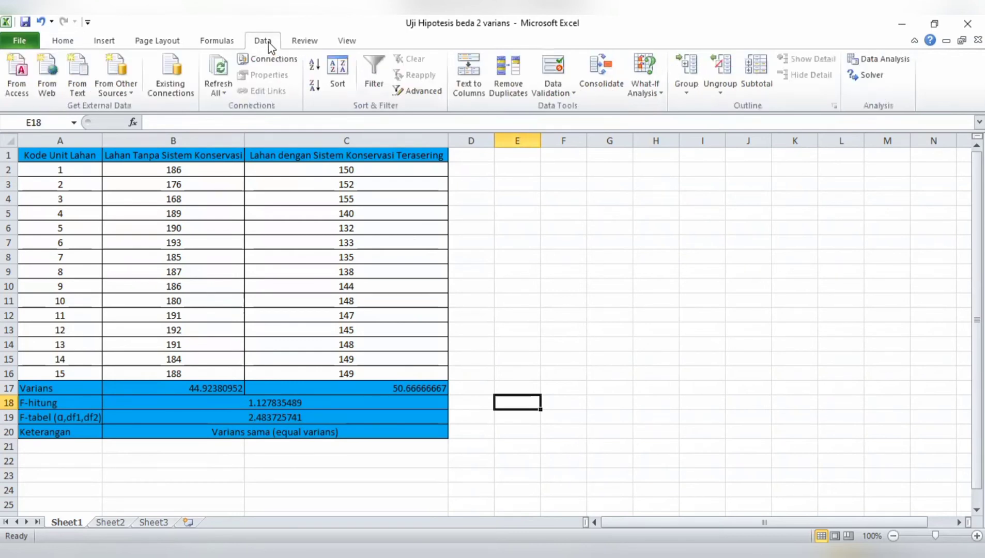
pyautogui.click(883, 58)
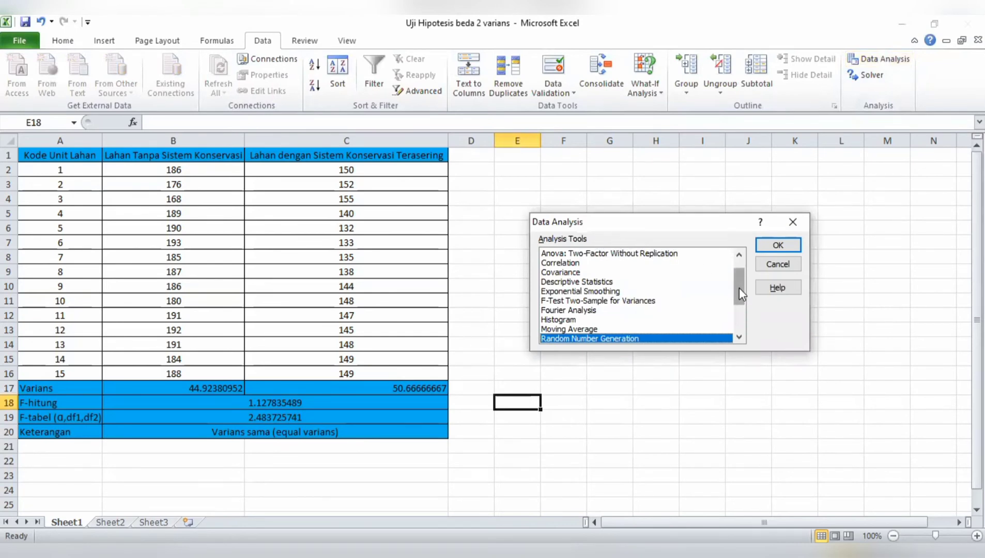
pyautogui.moveTo(740, 288); pyautogui.dragTo(738, 313)
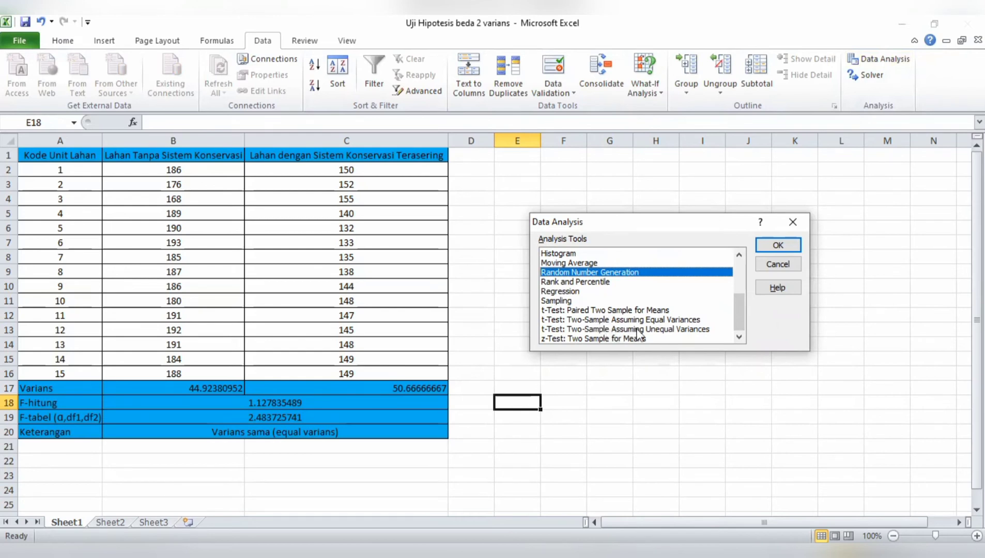
pyautogui.click(661, 321)
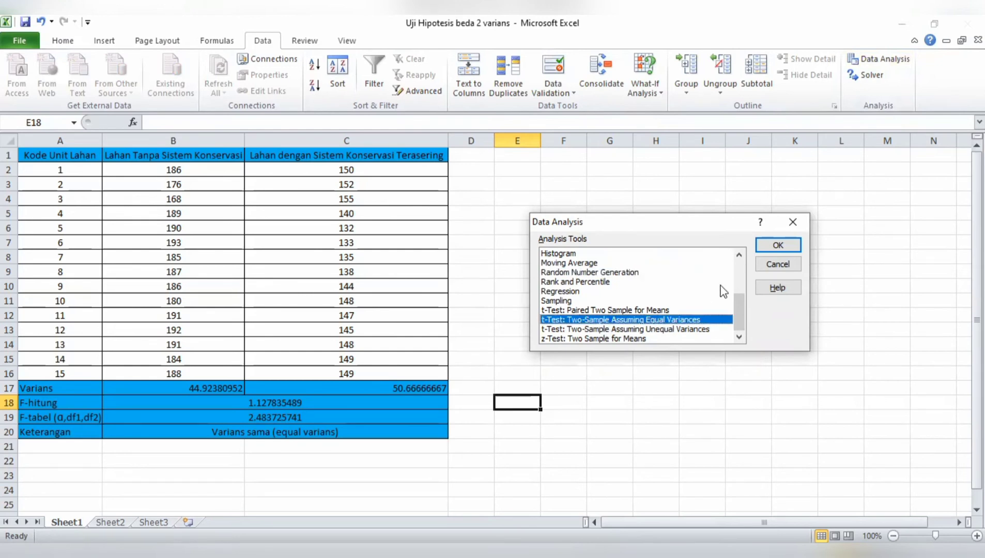
pyautogui.click(775, 246)
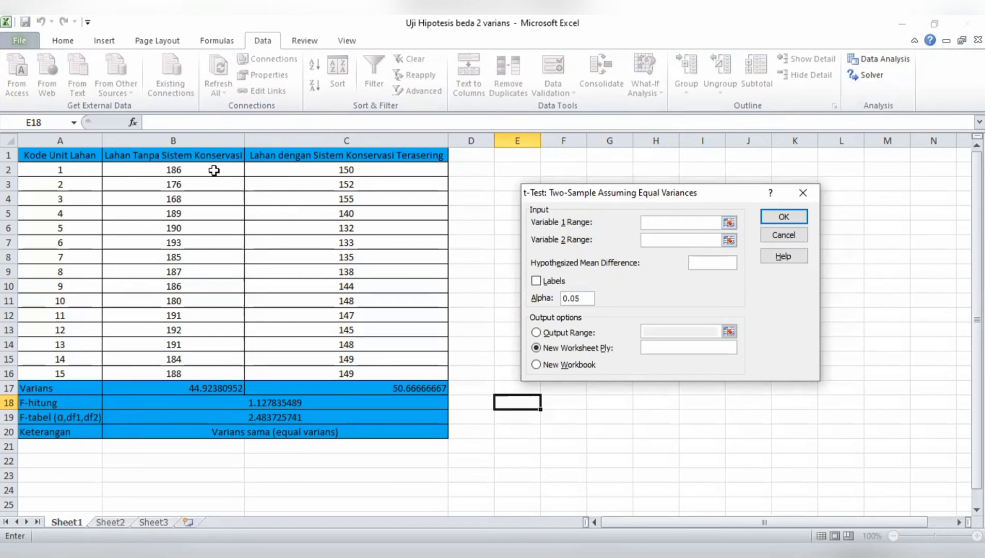
# Step: Set the t-test's Variable 1 range to $B$1:$B$16, the land without a conservation system including its header
pyautogui.click(204, 157)
pyautogui.hotkey('shift', 'Down')
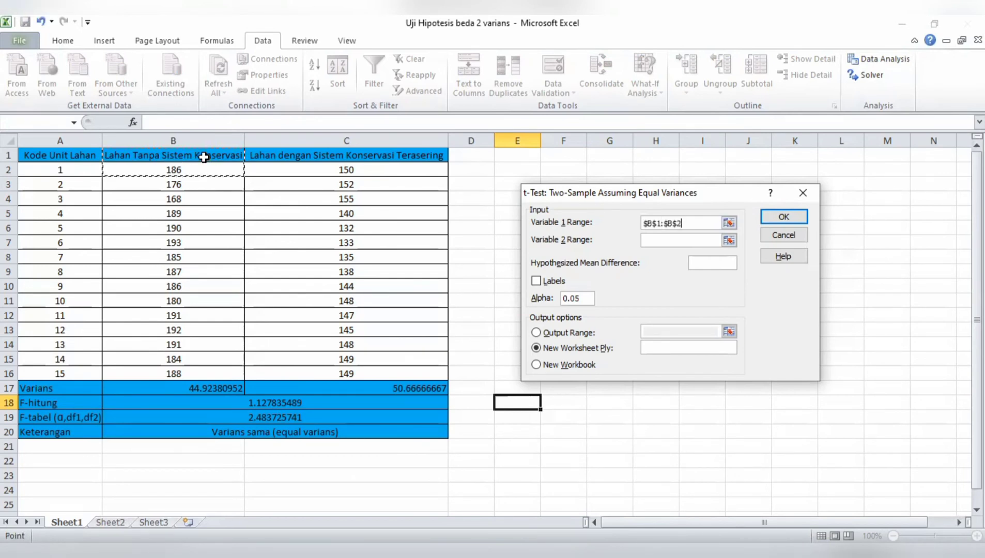
pyautogui.hotkey('shift', 'Down')
pyautogui.hotkey('shift', 'Down')
pyautogui.hotkey('shift', 'Down')
pyautogui.hotkey('shift', 'Down')
pyautogui.hotkey('shift', 'Down')
pyautogui.hotkey('shift', 'Down')
pyautogui.hotkey('shift', 'Down')
pyautogui.hotkey('shift', 'Down')
pyautogui.hotkey('shift', 'Down')
pyautogui.hotkey('shift', 'Down')
pyautogui.hotkey('shift', 'Down')
pyautogui.hotkey('shift', 'Down')
pyautogui.hotkey('shift', 'Down')
pyautogui.hotkey('shift', 'Down')
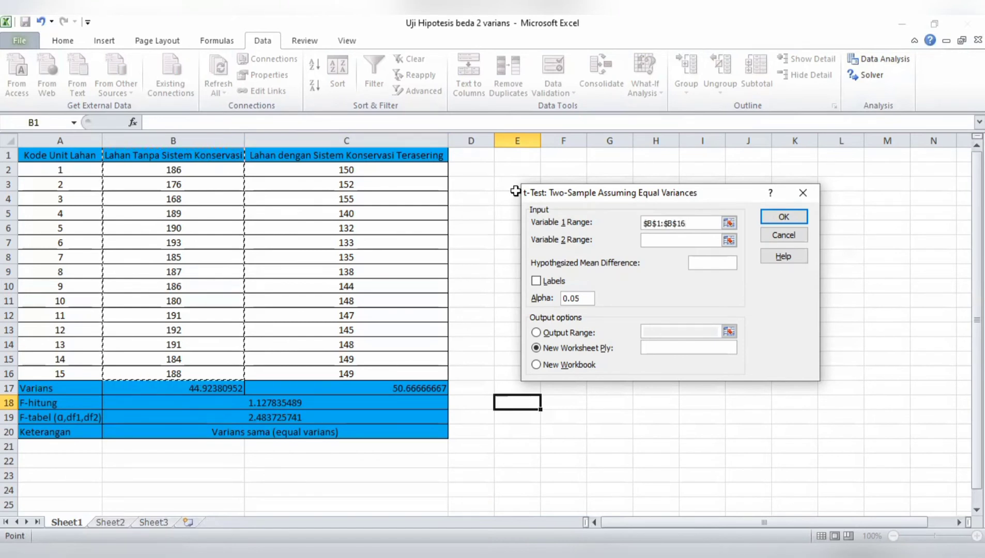
# Step: Set the Variable 2 range to $C$1:$C$16, the land with the terraced conservation system including its header
pyautogui.click(665, 238)
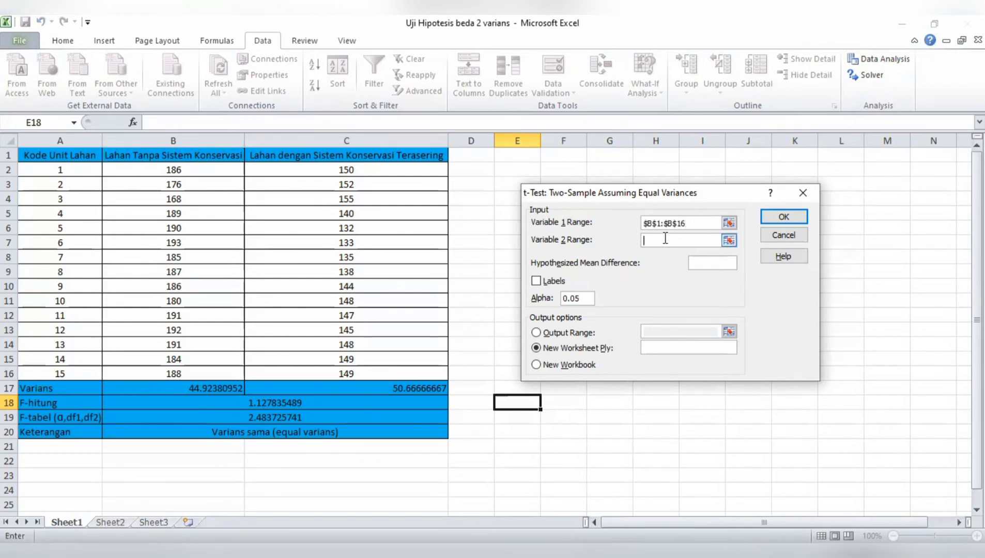
pyautogui.click(302, 155)
pyautogui.hotkey('shift', 'Down')
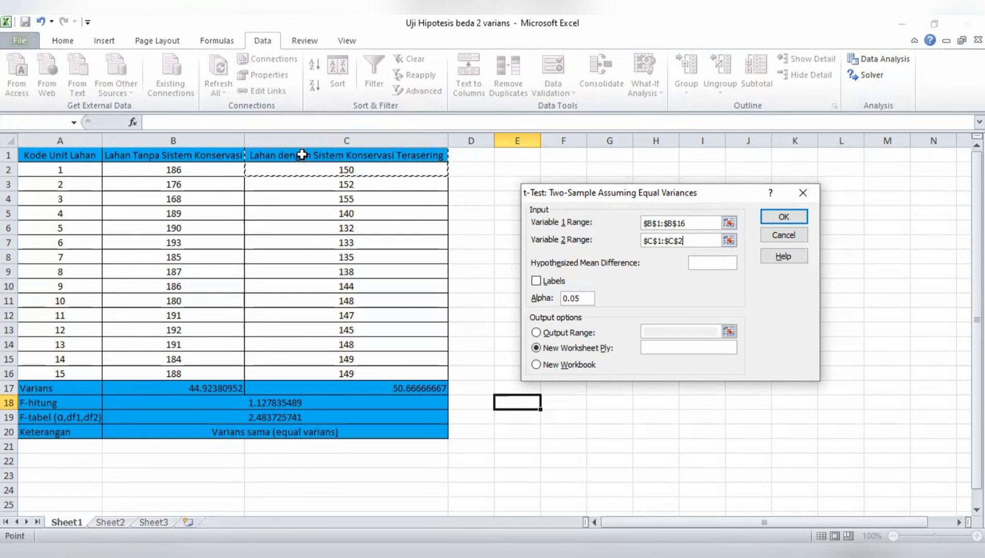
pyautogui.hotkey('shift', 'Down')
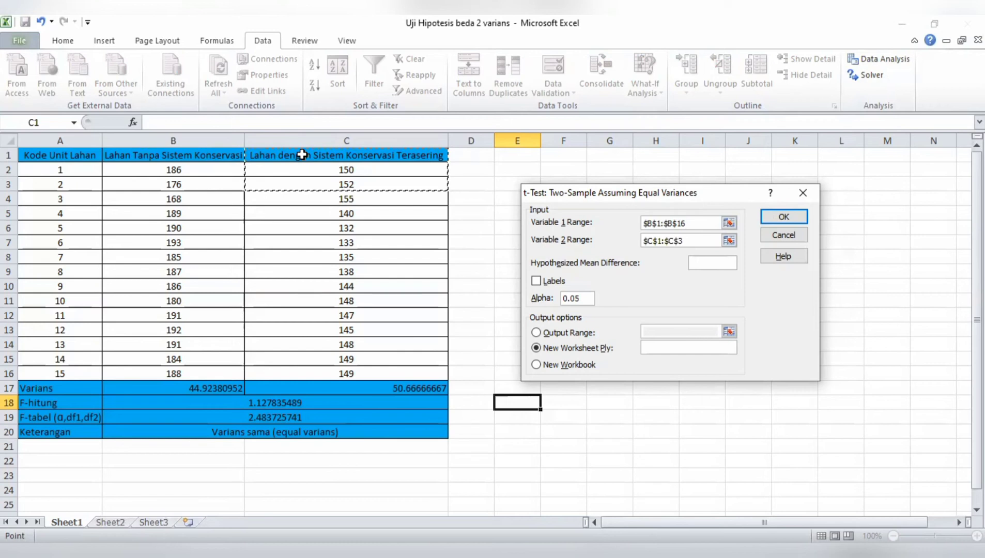
pyautogui.hotkey('shift', 'Down')
pyautogui.hotkey('shift', 'Down')
pyautogui.hotkey('shift', 'Down')
pyautogui.hotkey('shift', 'Down')
pyautogui.hotkey('shift', 'Down')
pyautogui.hotkey('shift', 'Down')
pyautogui.hotkey('shift', 'Down')
pyautogui.hotkey('shift', 'Down')
pyautogui.hotkey('shift', 'Down')
pyautogui.hotkey('shift', 'Down')
pyautogui.hotkey('shift', 'Down')
pyautogui.hotkey('shift', 'Down')
pyautogui.hotkey('shift', 'Down')
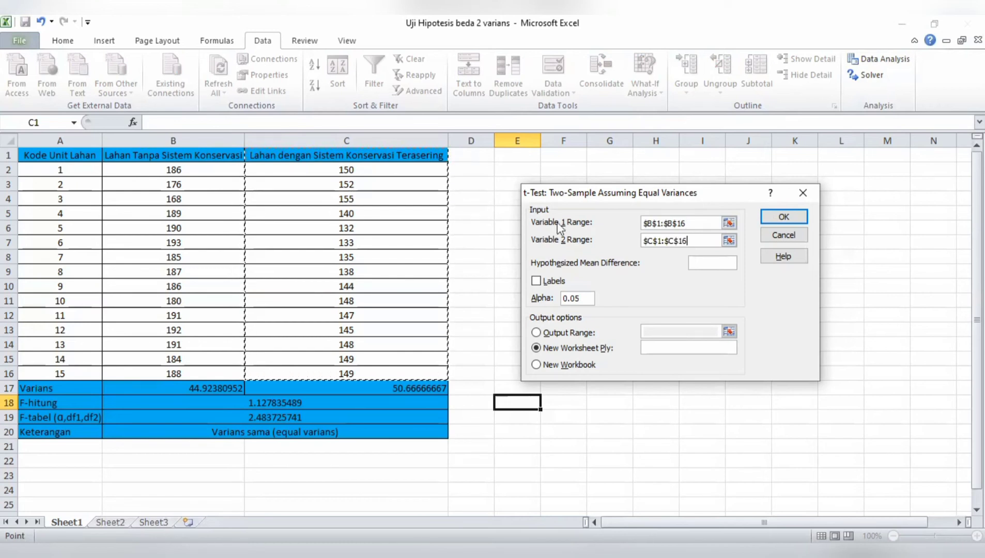
# Step: Turn on Labels and run the t-test with its output on a new worksheet named "Varians dua sampel"
pyautogui.click(537, 282)
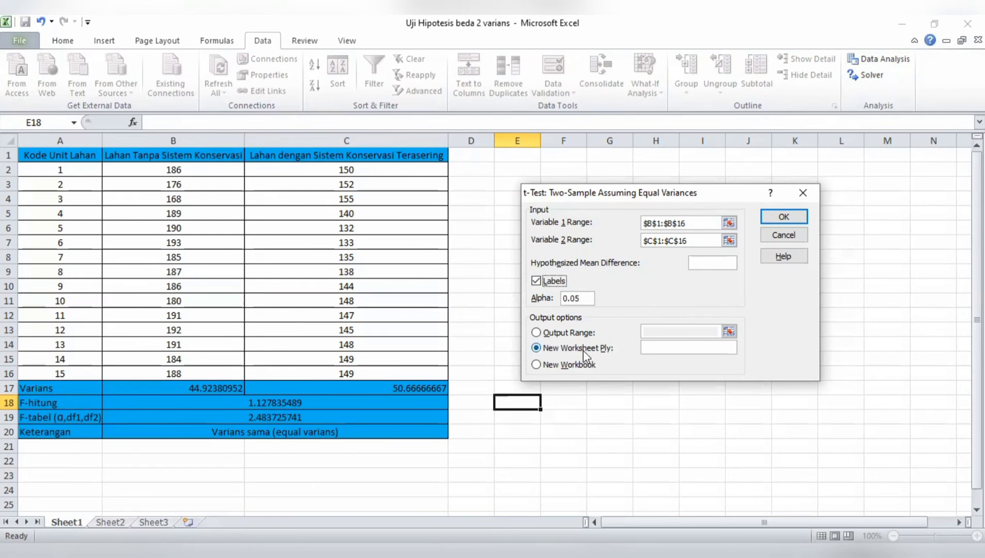
pyautogui.click(661, 347)
pyautogui.write('Varians dua sampel')
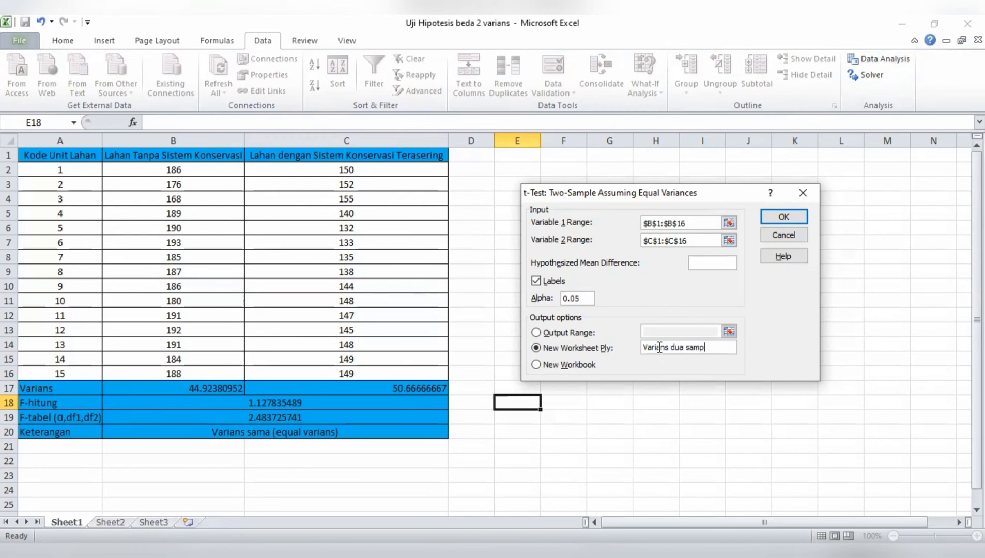
pyautogui.click(784, 219)
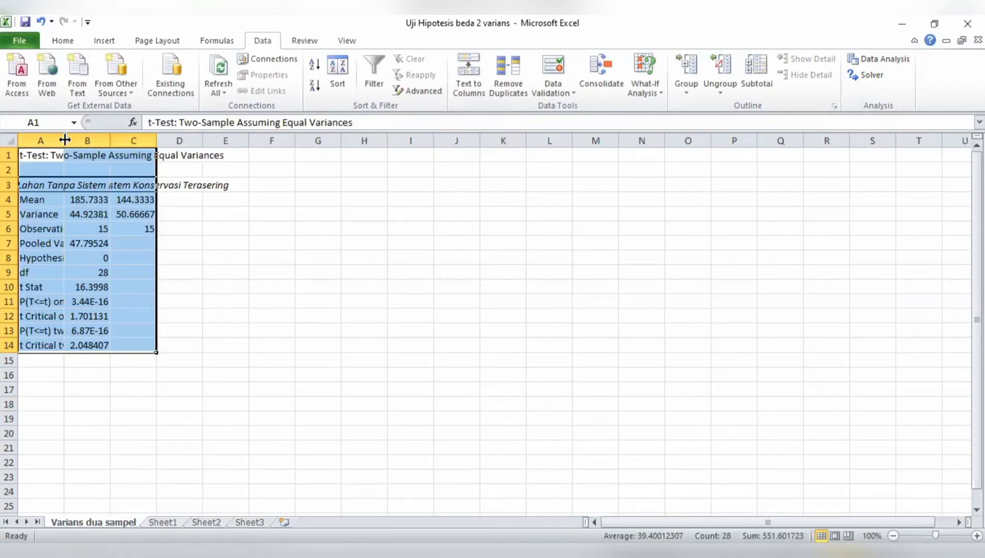
# Step: Autofit the widths of columns A, B and C in the t-test output and deselect the table
pyautogui.doubleClick(62, 141)
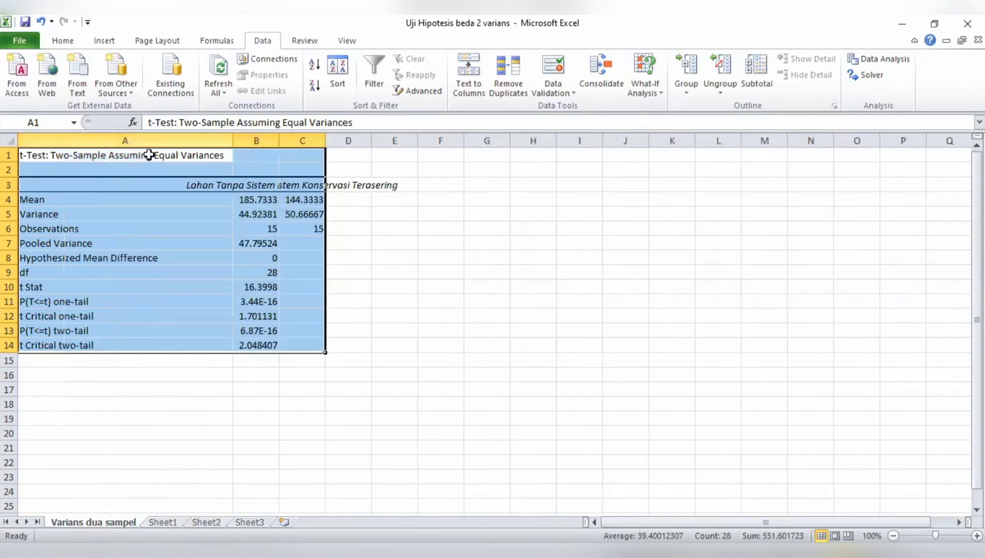
pyautogui.doubleClick(280, 140)
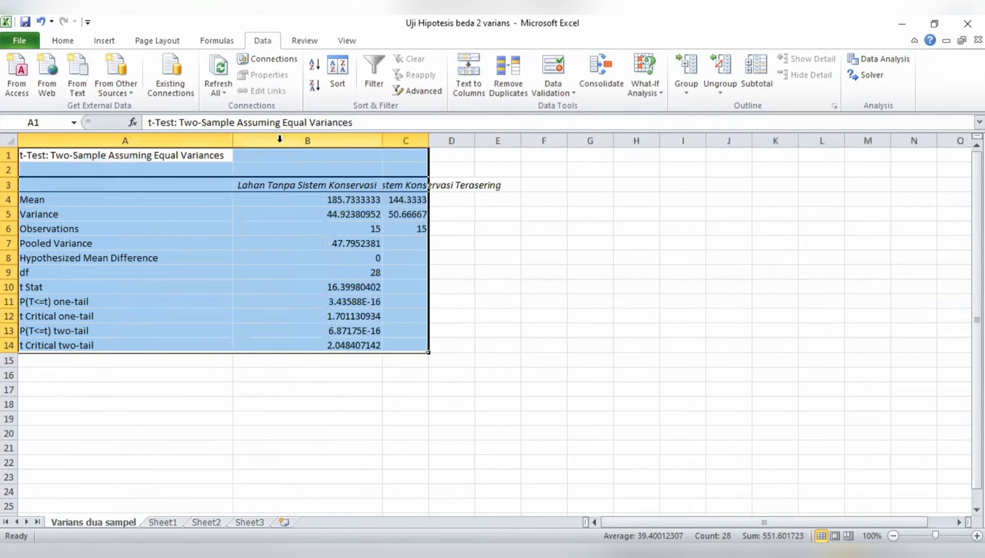
pyautogui.doubleClick(429, 141)
pyautogui.click(657, 257)
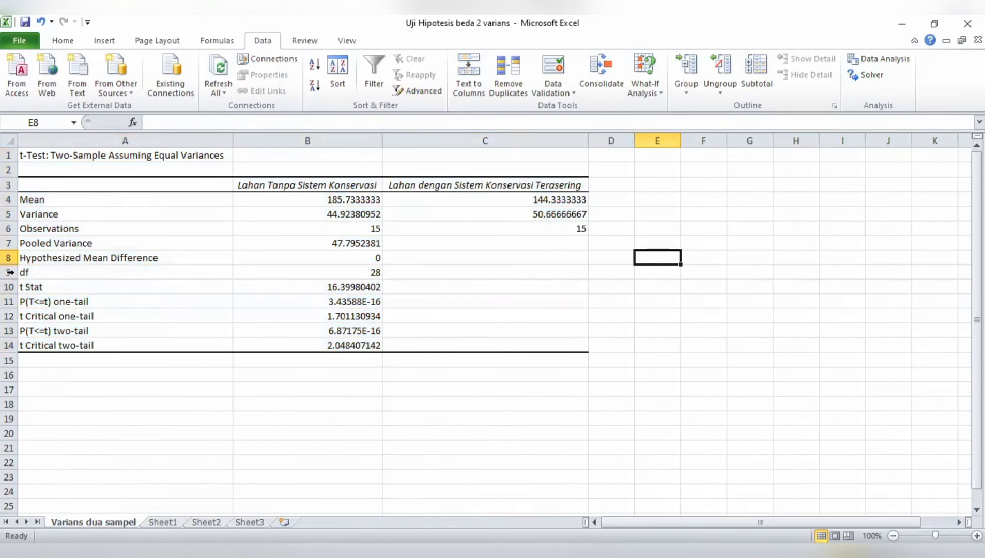
# Step: Compare the t Stat value in row 10 with the t Critical two-tail value in row 14
pyautogui.click(10, 289)
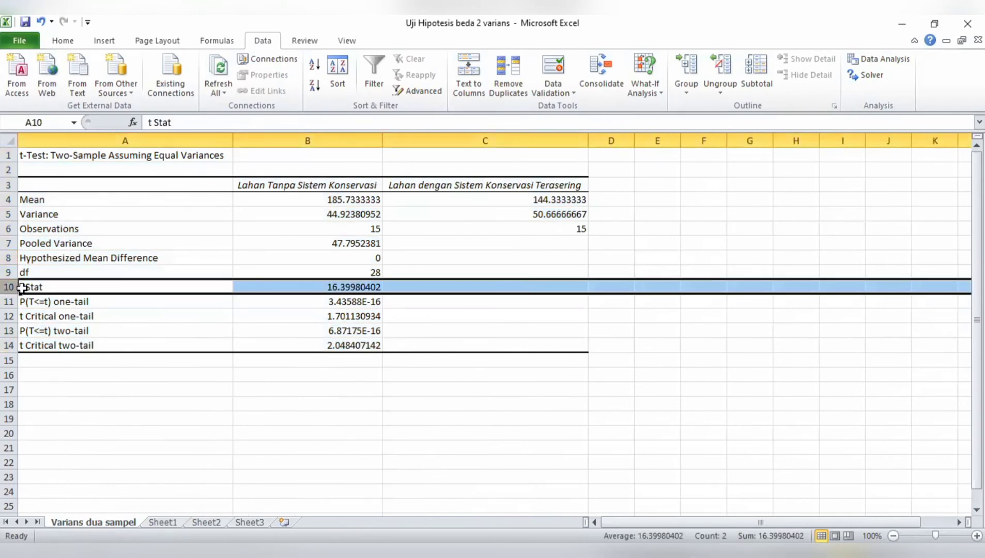
pyautogui.click(10, 346)
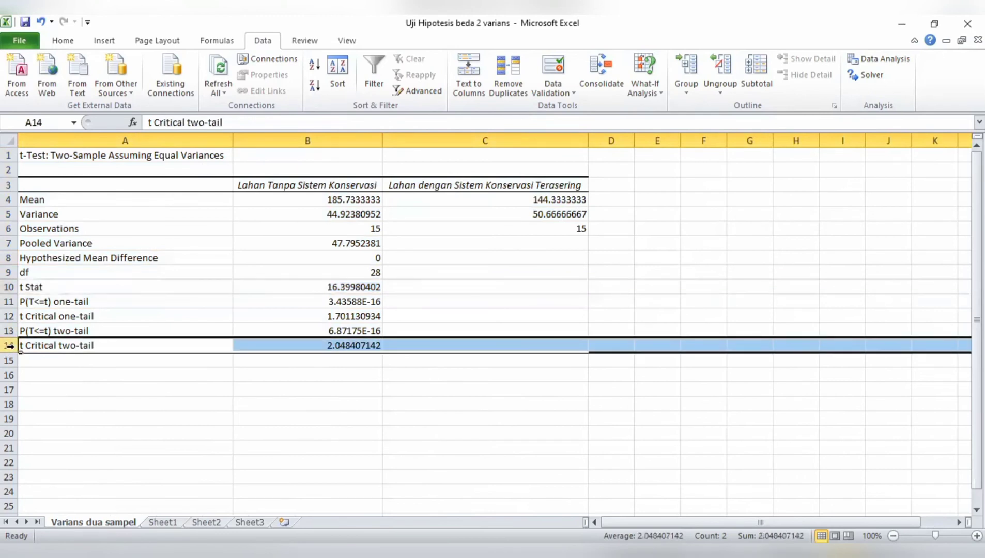
pyautogui.click(10, 287)
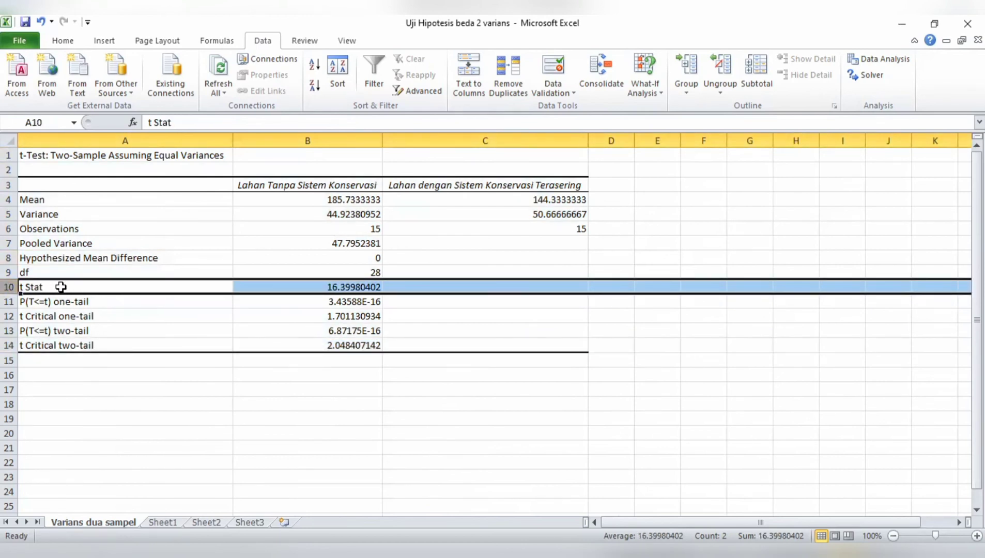
pyautogui.click(10, 345)
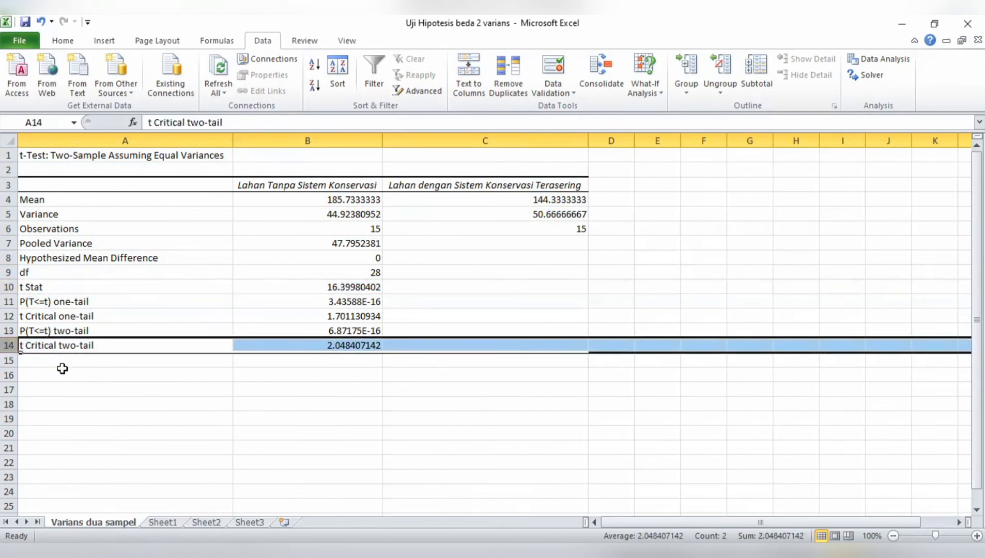
pyautogui.click(133, 377)
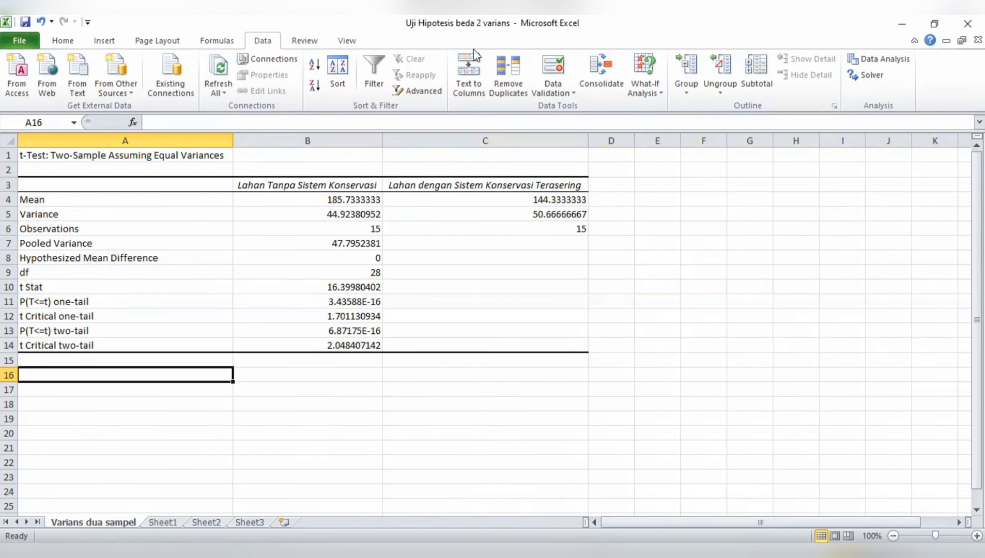
pyautogui.click(470, 67)
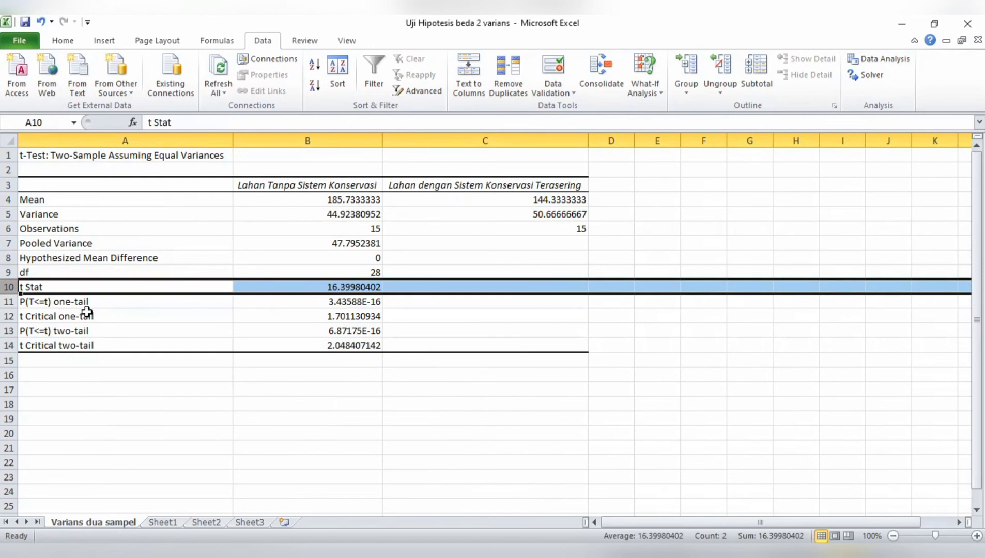
pyautogui.click(11, 346)
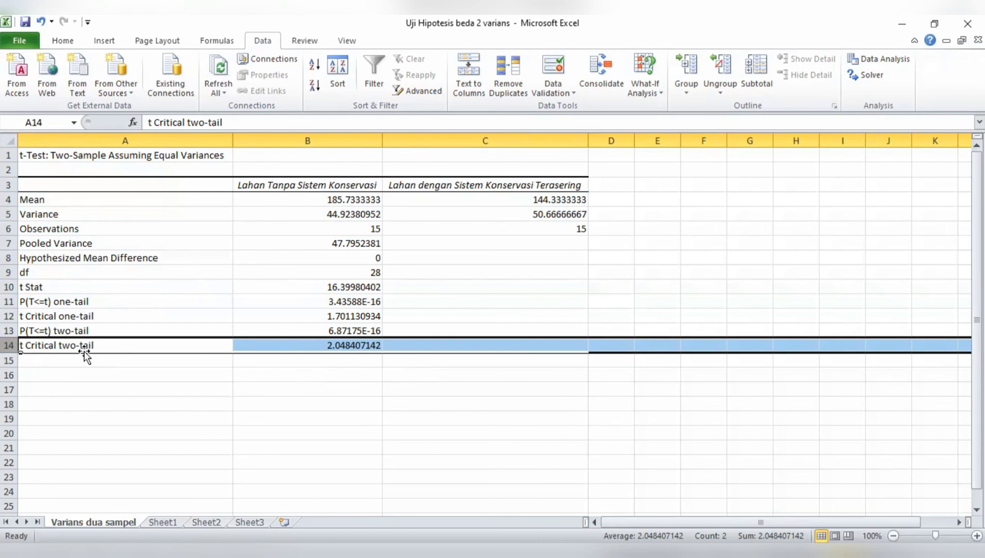
pyautogui.click(94, 379)
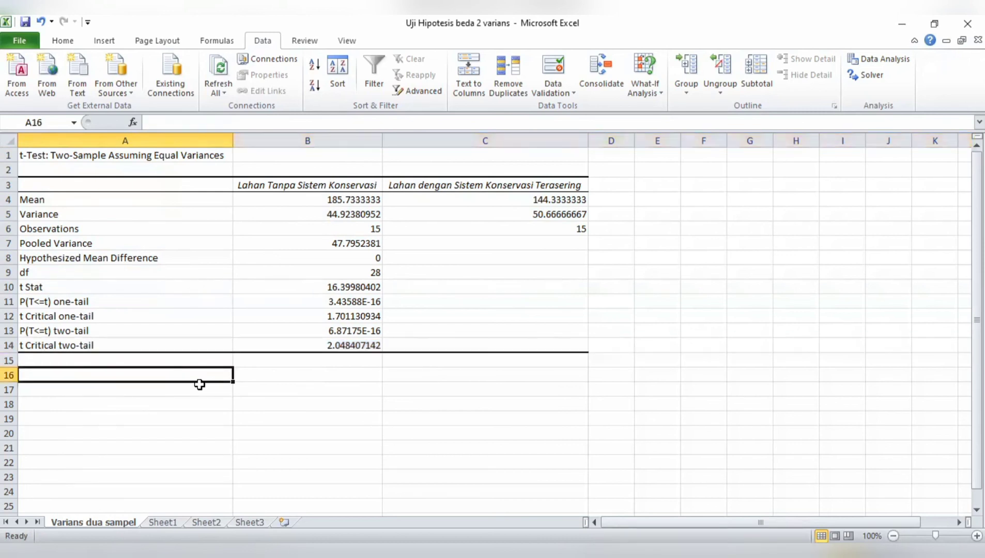